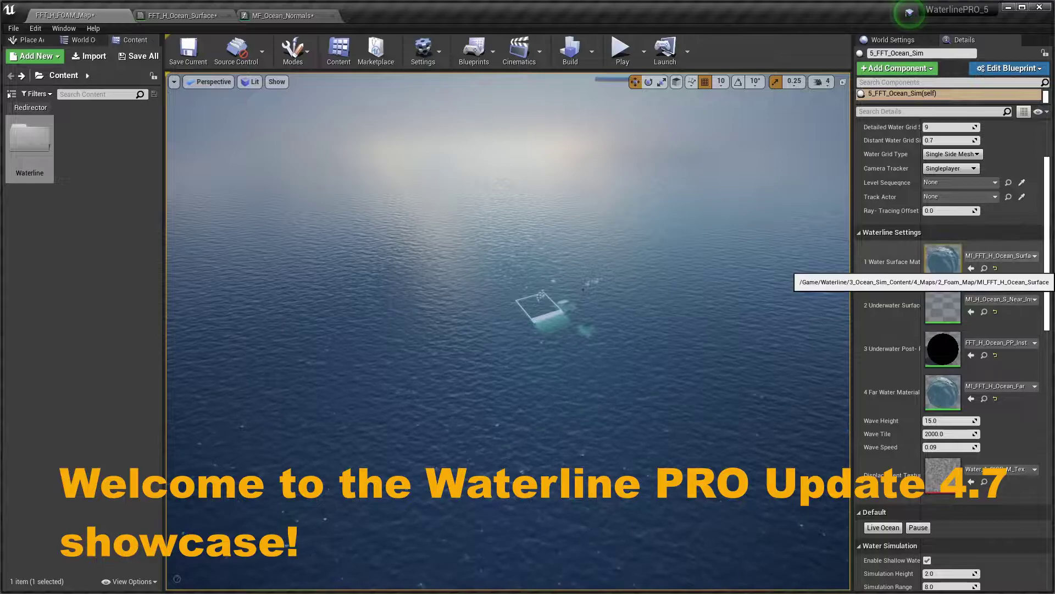
- Turn off Normal Tile Break in the ocean surface material instance to compare the water
{"action": "double_click", "coordinate": [943, 261]}
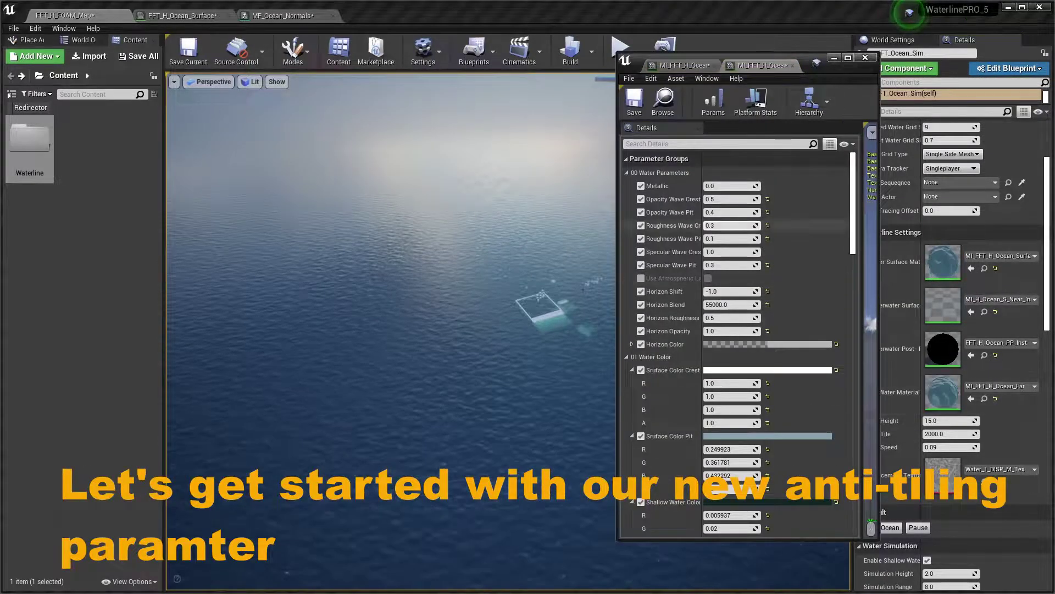
{"action": "type", "text": "brea"}
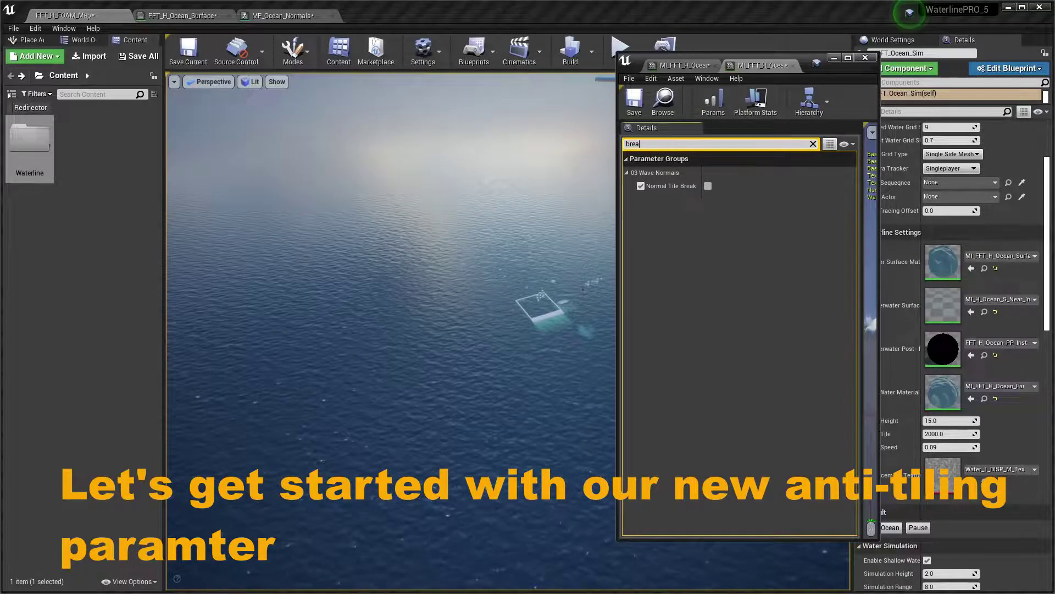
{"action": "key", "text": "Escape"}
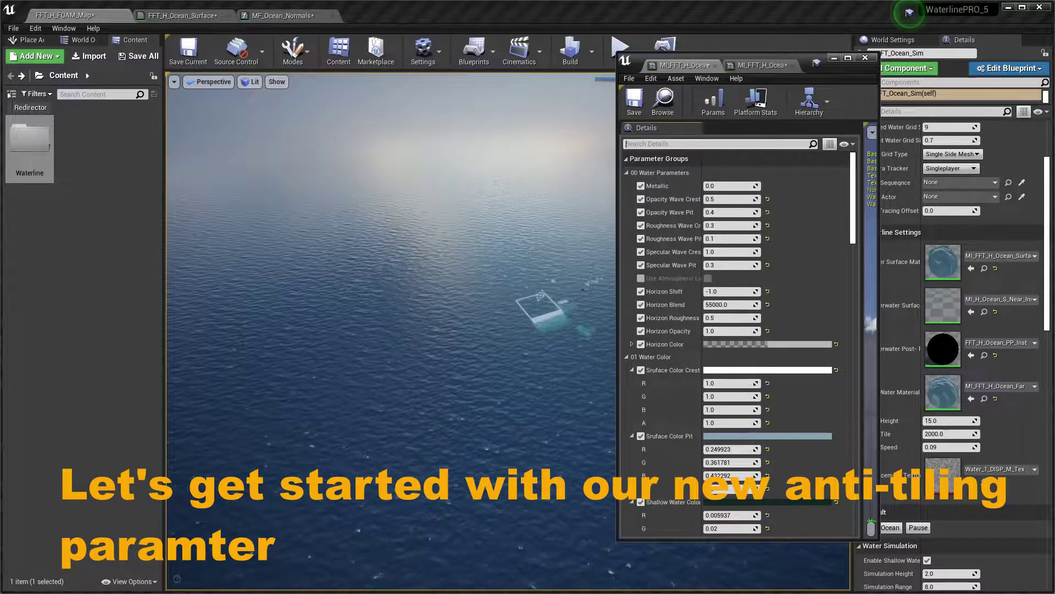
{"action": "type", "text": "brea"}
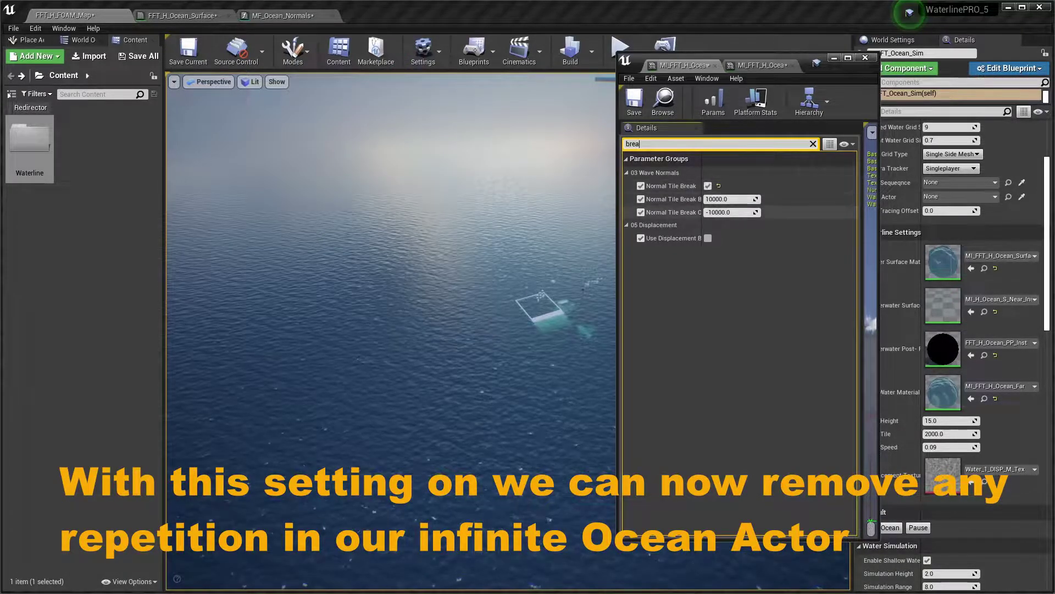
{"action": "left_click", "coordinate": [708, 186]}
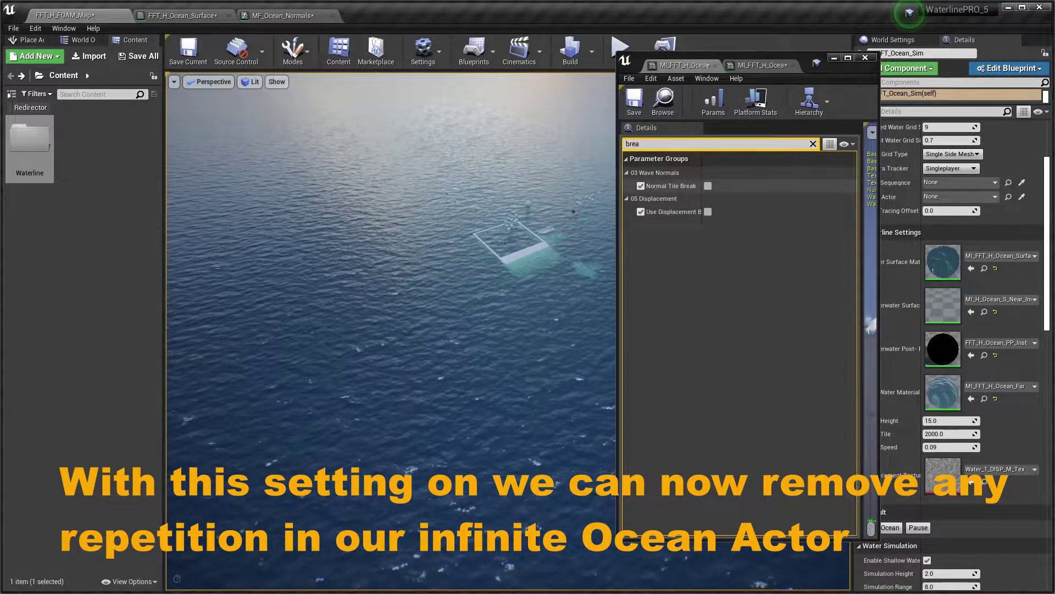
- Enable Normal Tile Break in the other water material and view the ocean full-screen
{"action": "left_click", "coordinate": [761, 66]}
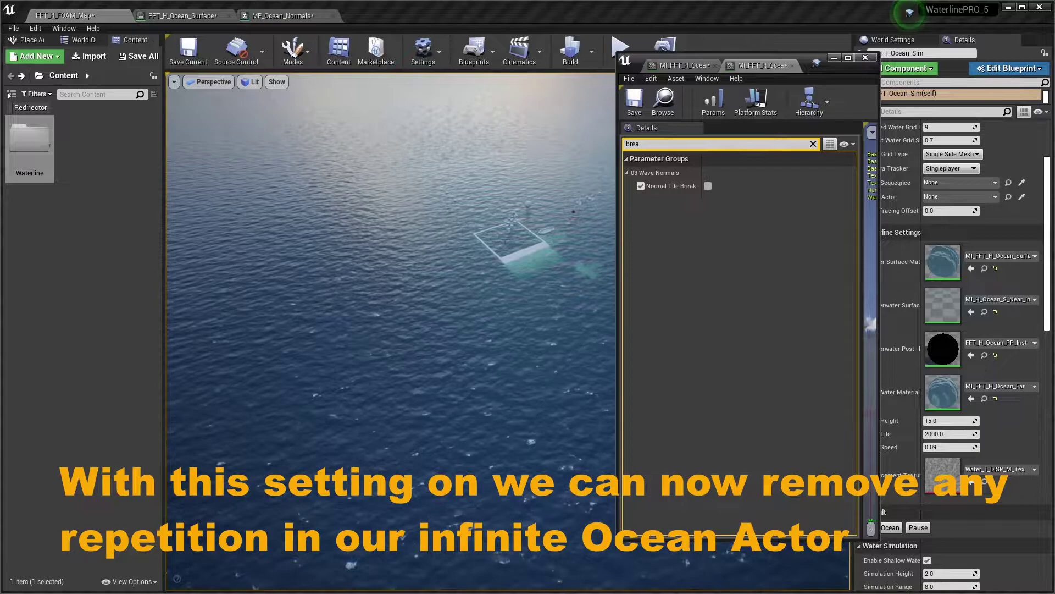
{"action": "left_click", "coordinate": [708, 186]}
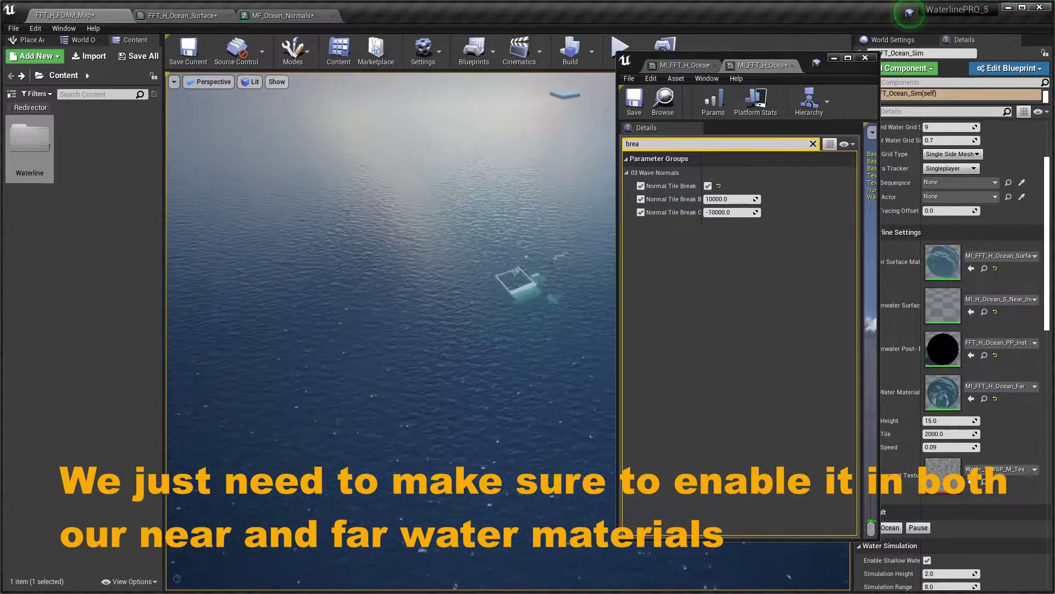
{"action": "key", "text": "F11"}
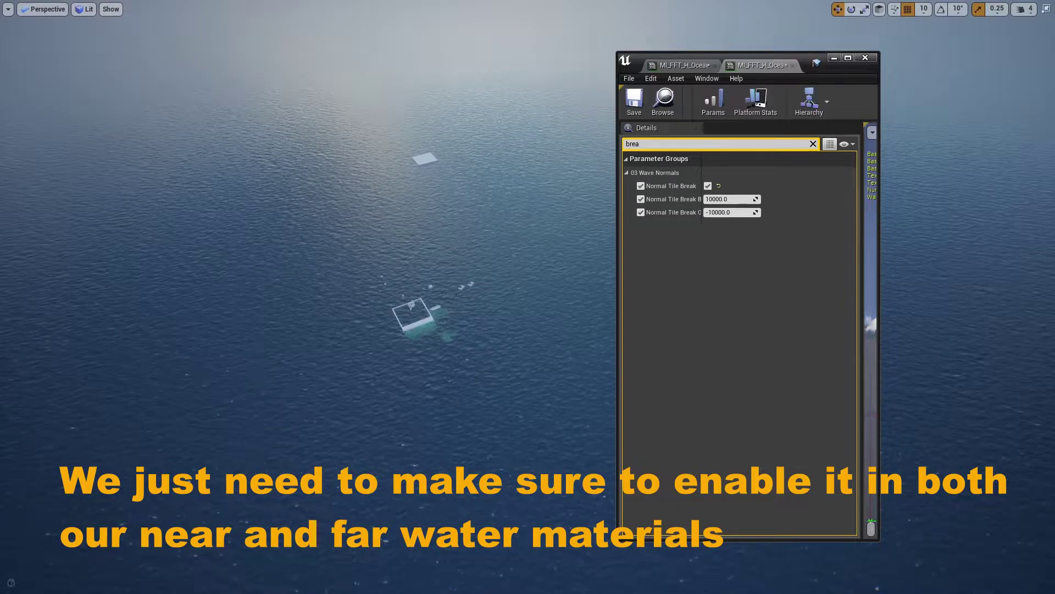
- Look up from the water toward the horizon, then restore the full editor layout
{"action": "left_click_drag", "start_coordinate": [825, 58], "coordinate": [962, 62]}
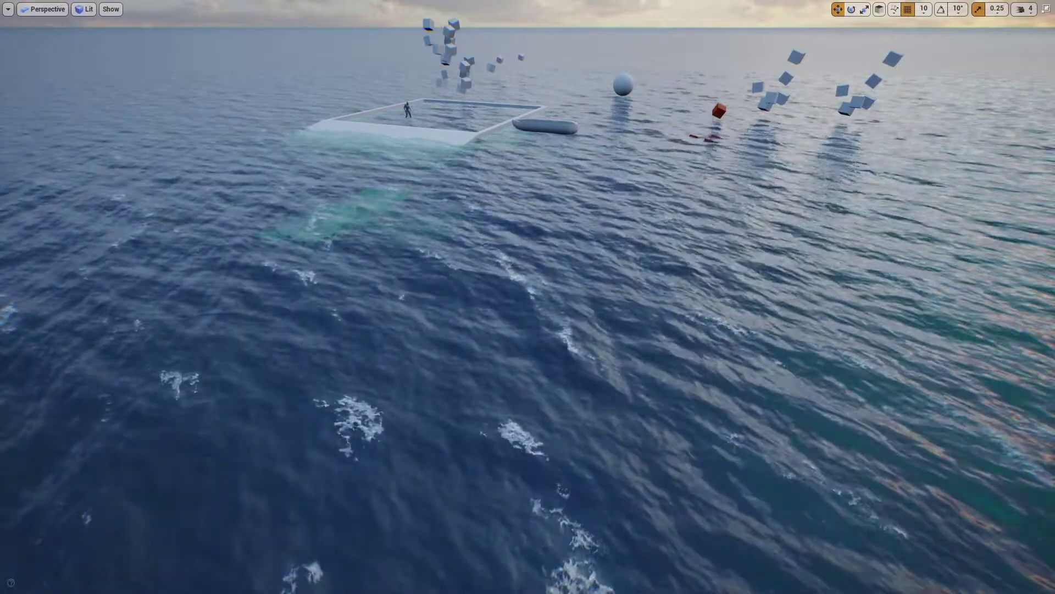
{"action": "key", "text": "F11"}
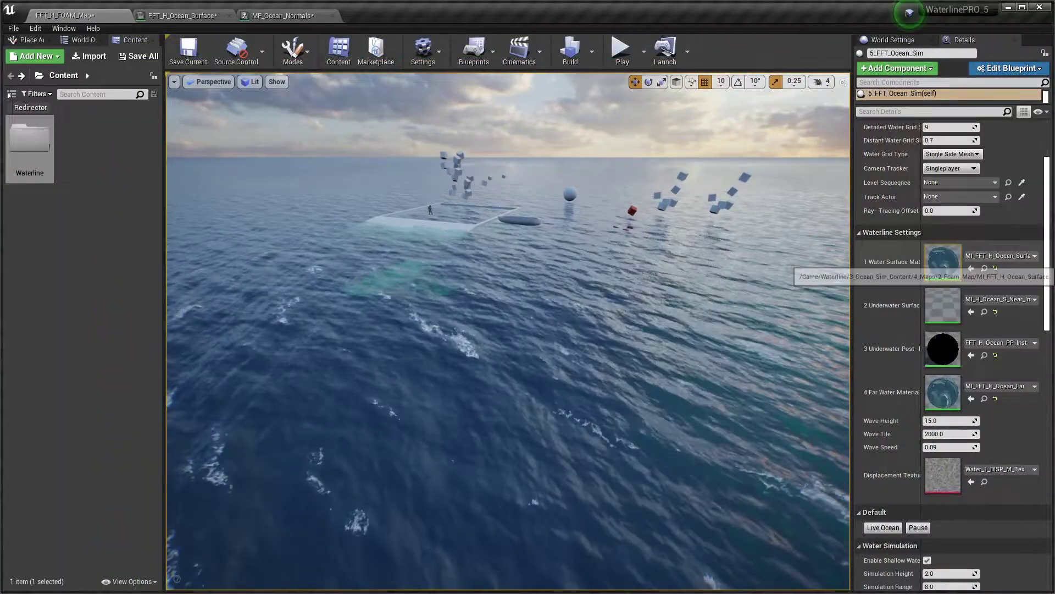
- Switch off Normal Tile Break in MI_FFT_H_Ocean_Surface, then filter parameters for 'larg'
{"action": "double_click", "coordinate": [943, 262]}
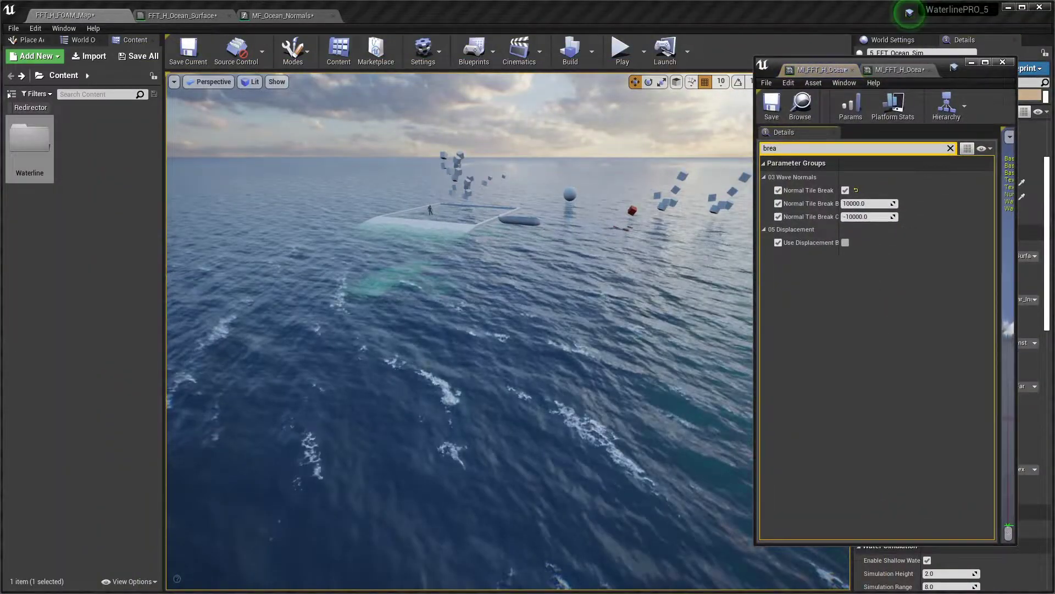
{"action": "left_click", "coordinate": [845, 191]}
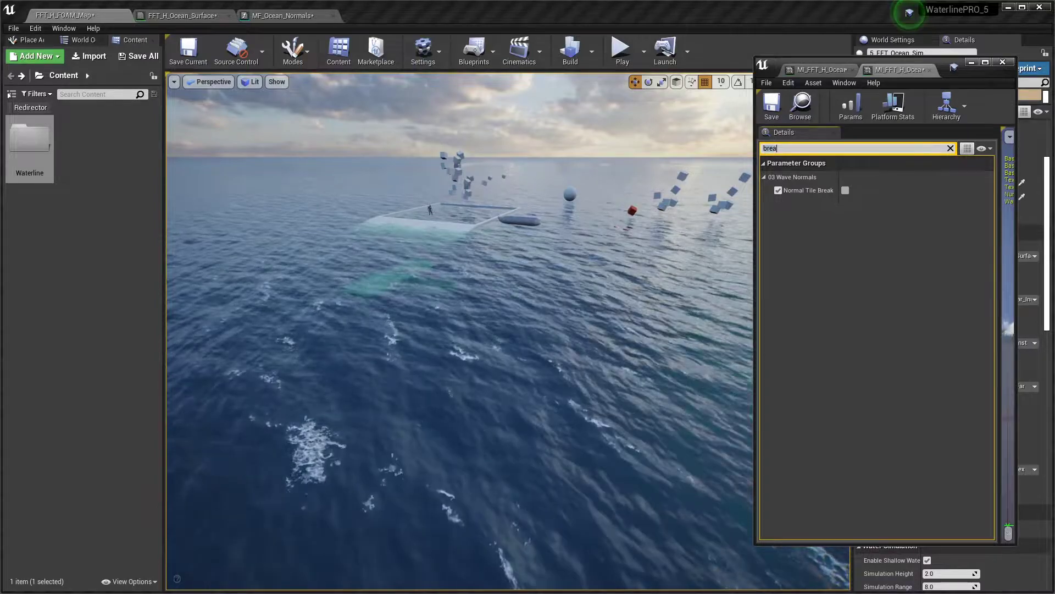
{"action": "key", "text": "BackSpace"}
{"action": "key", "text": "BackSpace"}
{"action": "key", "text": "BackSpace"}
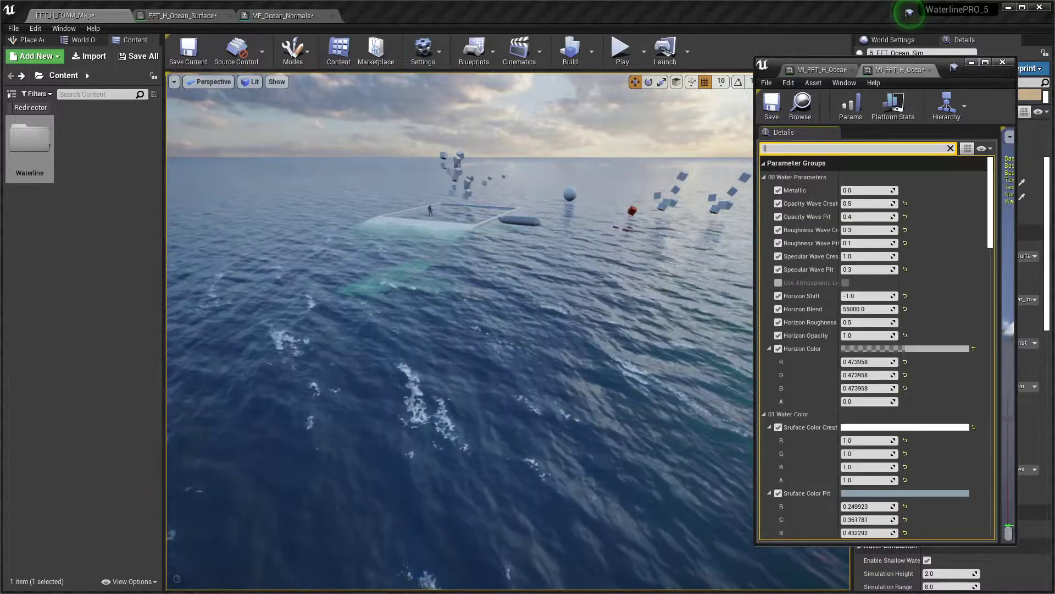
{"action": "type", "text": "larg"}
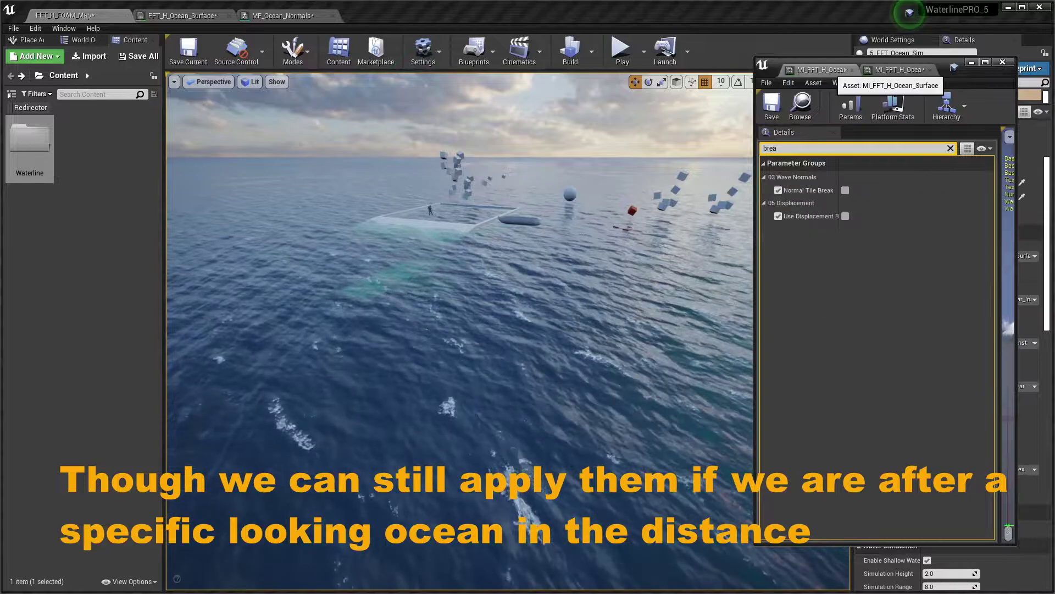
- Reset Large Normal Tile to its default of 80000.0
{"action": "key", "text": "BackSpace"}
{"action": "key", "text": "BackSpace"}
{"action": "key", "text": "BackSpace"}
{"action": "type", "text": "l"}
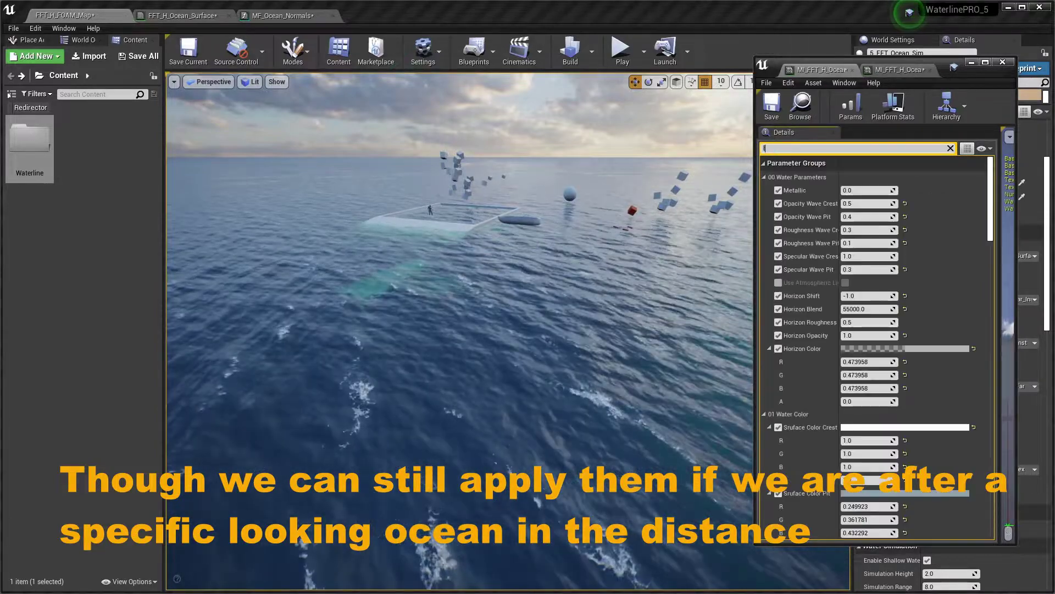
{"action": "type", "text": "arg"}
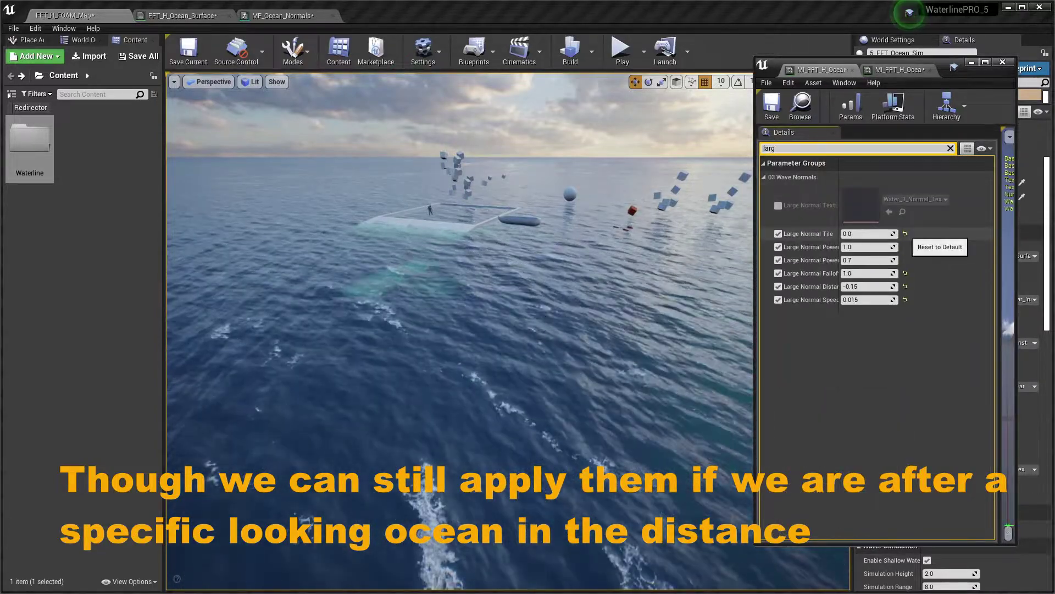
{"action": "left_click", "coordinate": [904, 234]}
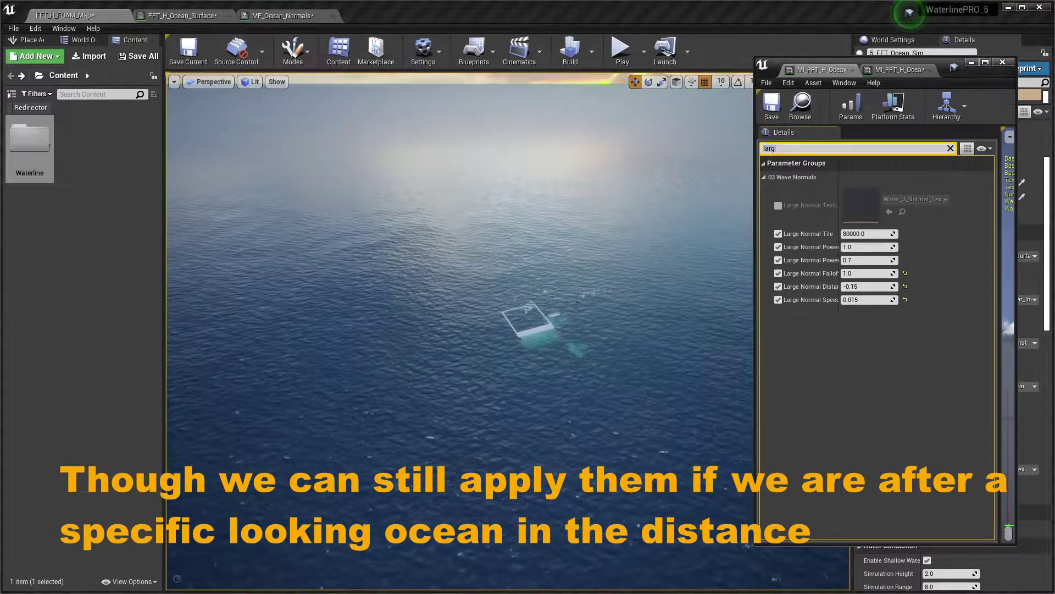
- Re-enable Normal Tile Break in both ocean material instances and clear the search filter
{"action": "key", "text": "BackSpace"}
{"action": "key", "text": "BackSpace"}
{"action": "key", "text": "BackSpace"}
{"action": "type", "text": "brea"}
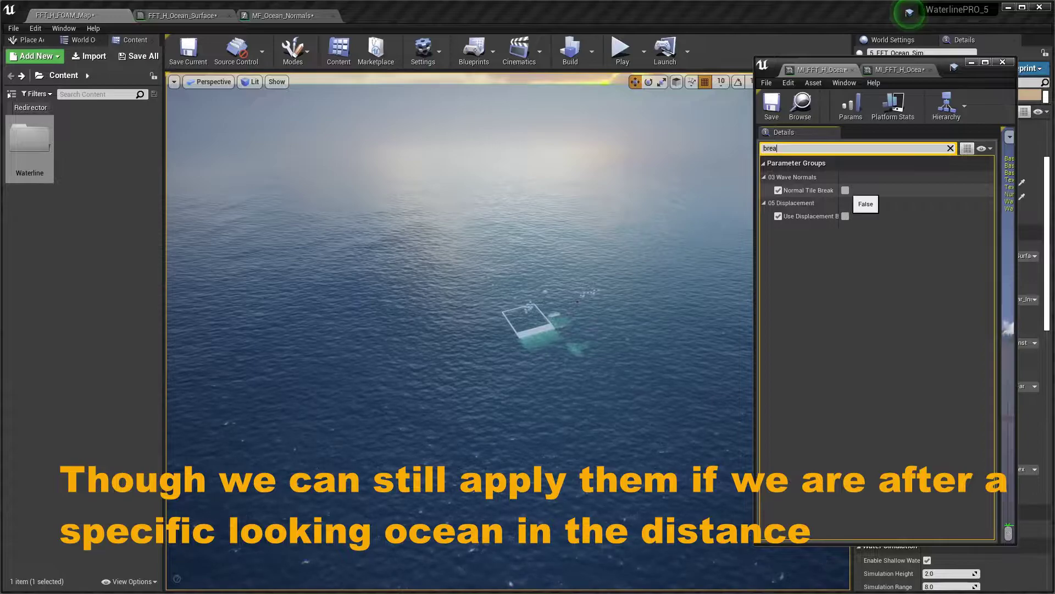
{"action": "left_click", "coordinate": [845, 190]}
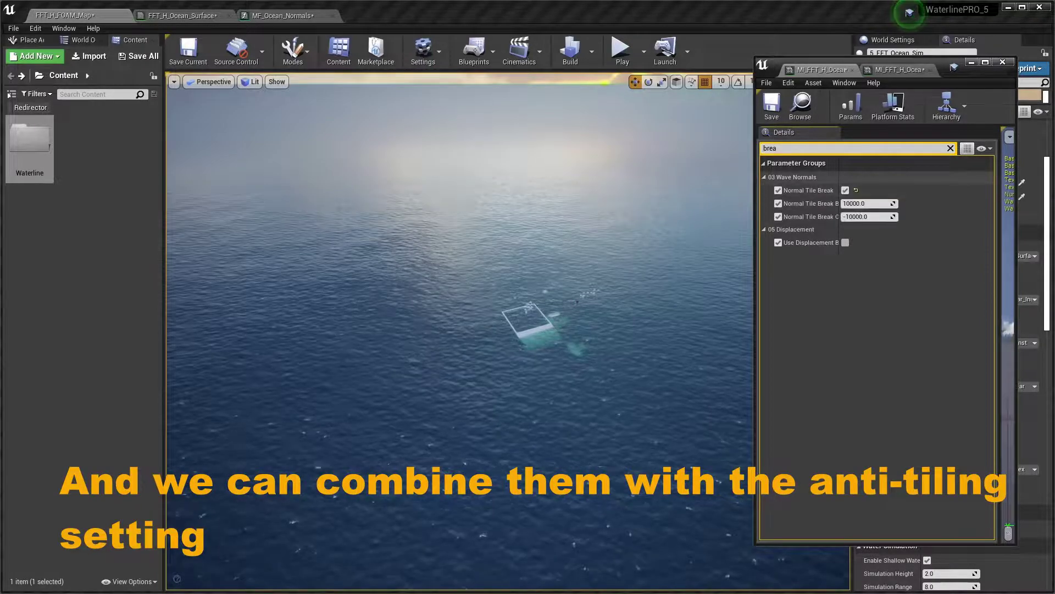
{"action": "left_click", "coordinate": [901, 70]}
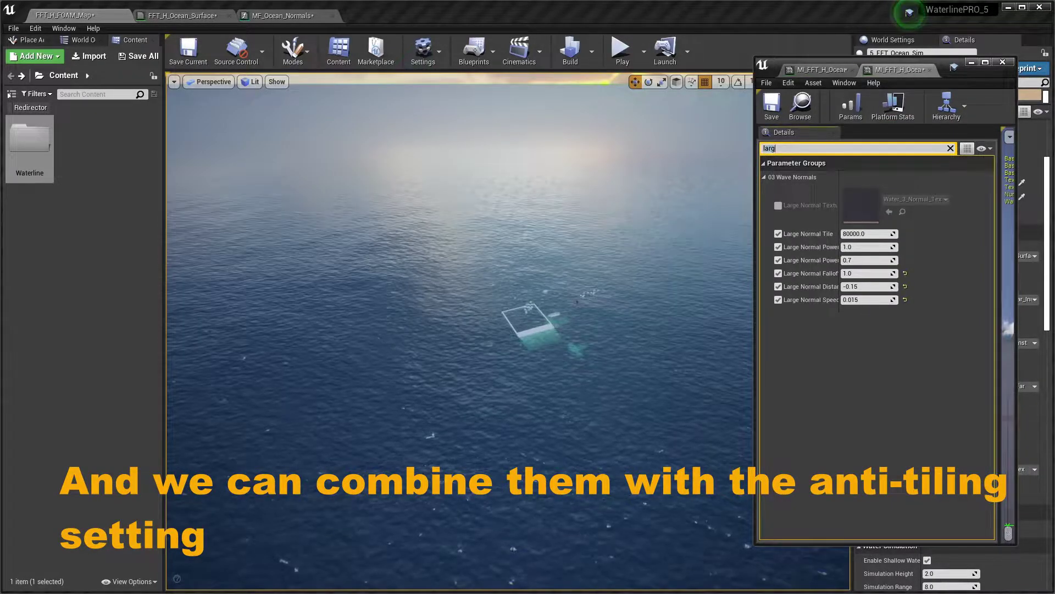
{"action": "key", "text": "BackSpace"}
{"action": "key", "text": "BackSpace"}
{"action": "key", "text": "BackSpace"}
{"action": "type", "text": "brea"}
{"action": "left_click", "coordinate": [845, 190]}
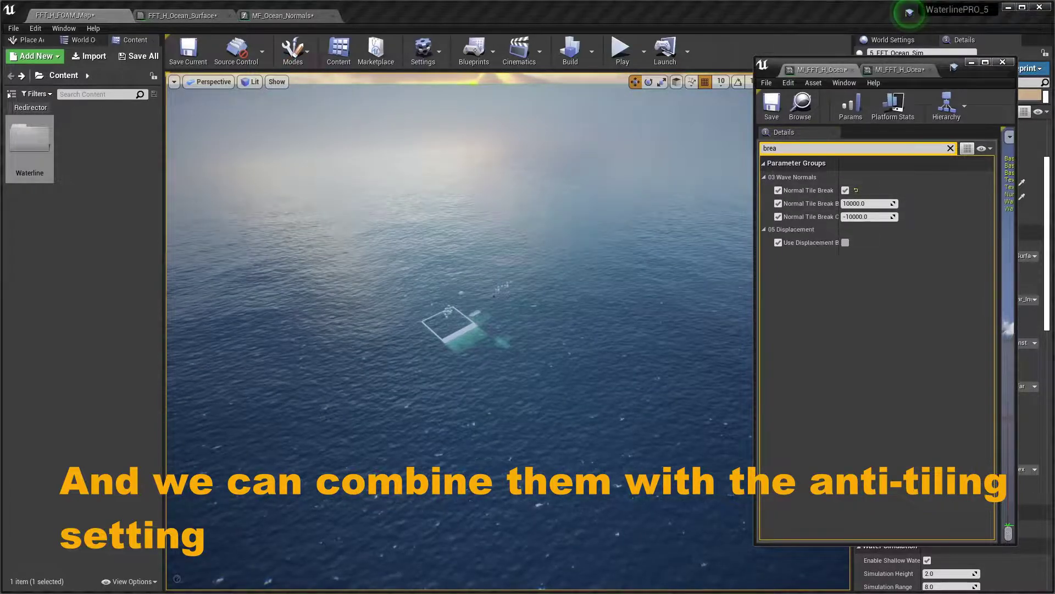
{"action": "key", "text": "Escape"}
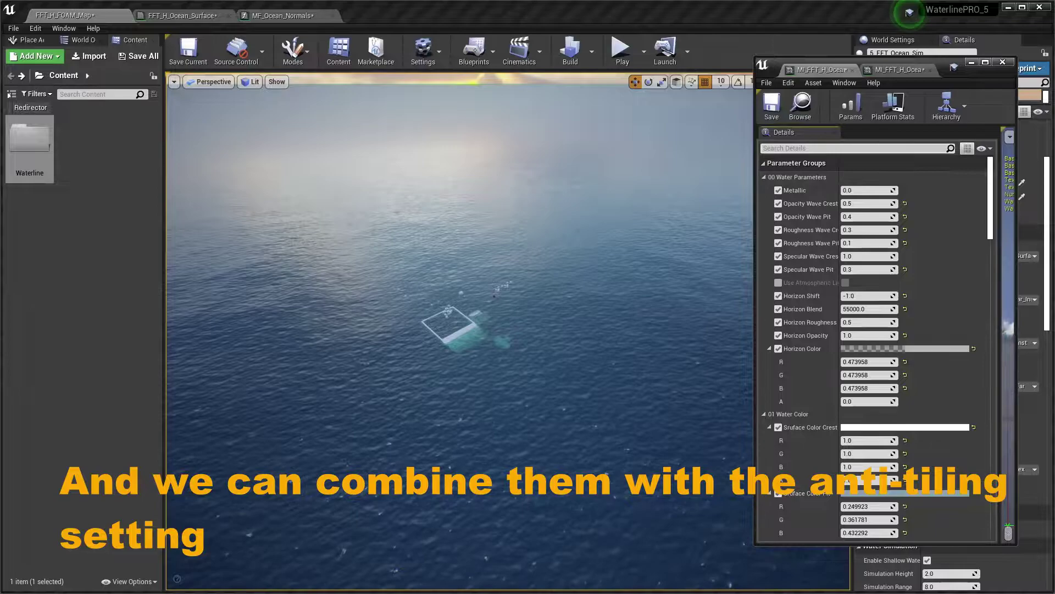
{"action": "scroll", "coordinate": [874, 347], "scroll_direction": "down", "scroll_amount": 3}
{"action": "scroll", "coordinate": [874, 346], "scroll_direction": "down", "scroll_amount": 2}
{"action": "scroll", "coordinate": [874, 346], "scroll_direction": "down", "scroll_amount": 2}
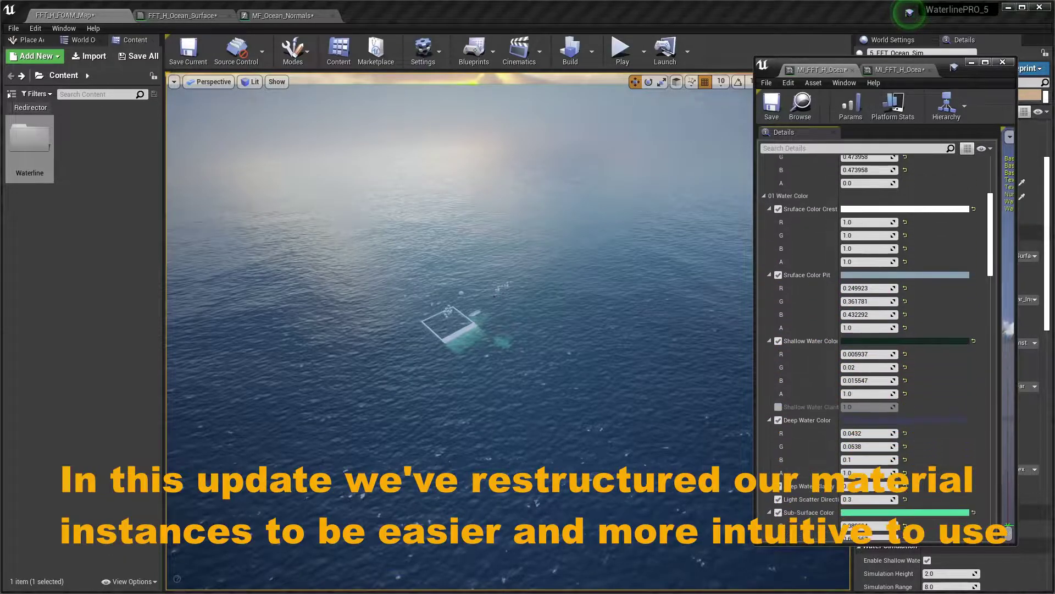
{"action": "scroll", "coordinate": [874, 346], "scroll_direction": "down", "scroll_amount": 2}
{"action": "scroll", "coordinate": [874, 346], "scroll_direction": "down", "scroll_amount": 3}
{"action": "scroll", "coordinate": [874, 346], "scroll_direction": "down", "scroll_amount": 3}
{"action": "scroll", "coordinate": [874, 346], "scroll_direction": "down", "scroll_amount": 3}
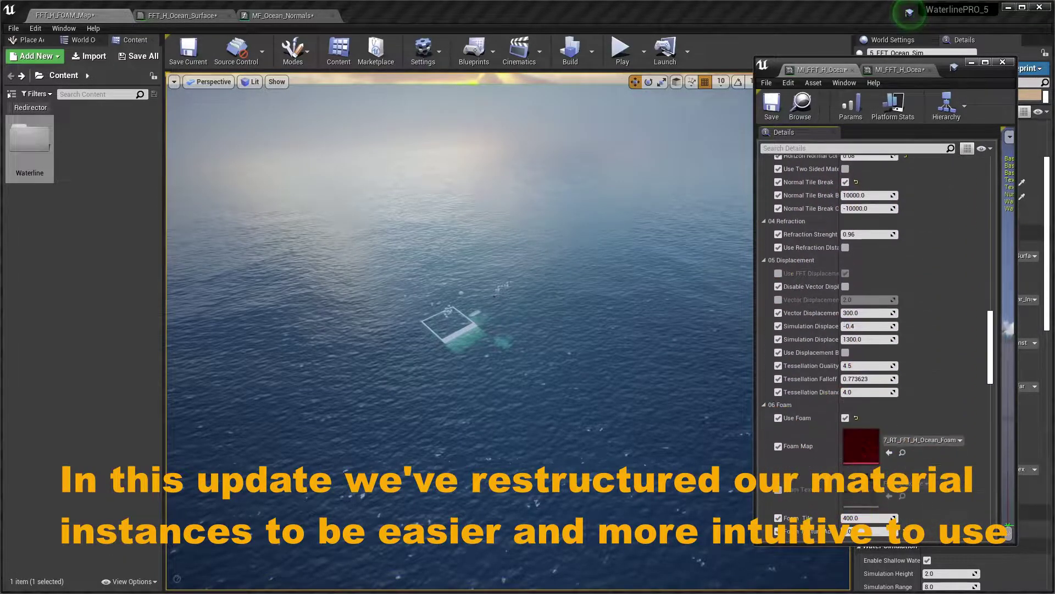
{"action": "scroll", "coordinate": [874, 346], "scroll_direction": "down", "scroll_amount": 3}
{"action": "scroll", "coordinate": [874, 347], "scroll_direction": "down", "scroll_amount": 3}
{"action": "scroll", "coordinate": [873, 347], "scroll_direction": "down", "scroll_amount": 3}
{"action": "scroll", "coordinate": [874, 346], "scroll_direction": "down", "scroll_amount": 3}
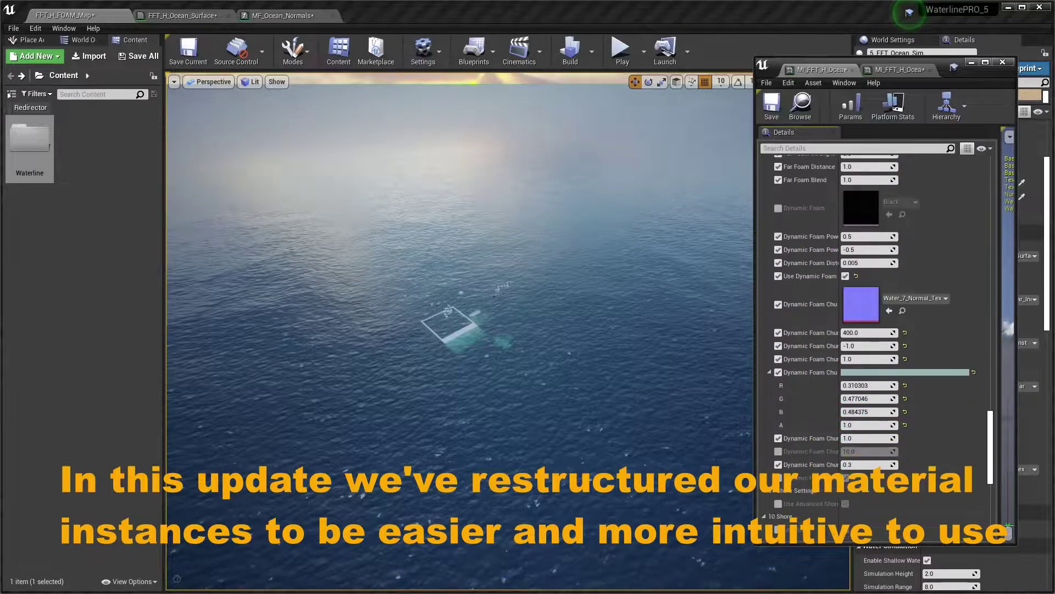
{"action": "scroll", "coordinate": [874, 346], "scroll_direction": "down", "scroll_amount": 3}
{"action": "scroll", "coordinate": [874, 346], "scroll_direction": "down", "scroll_amount": 2}
{"action": "scroll", "coordinate": [874, 346], "scroll_direction": "down", "scroll_amount": 1}
{"action": "scroll", "coordinate": [874, 347], "scroll_direction": "up", "scroll_amount": 5}
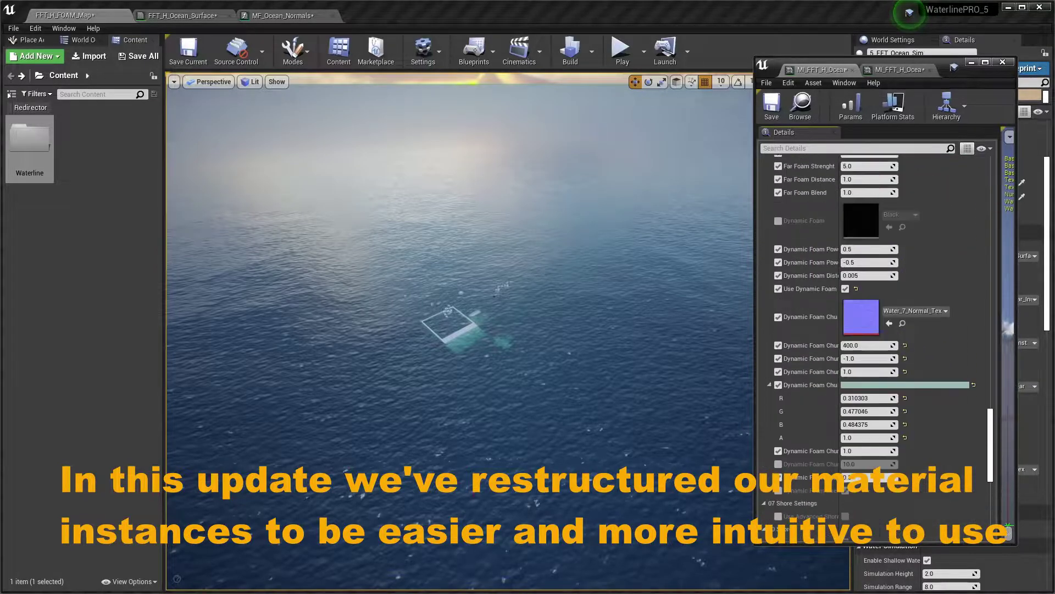
{"action": "scroll", "coordinate": [873, 346], "scroll_direction": "up", "scroll_amount": 5}
{"action": "scroll", "coordinate": [874, 347], "scroll_direction": "up", "scroll_amount": 5}
{"action": "scroll", "coordinate": [874, 346], "scroll_direction": "up", "scroll_amount": 5}
{"action": "scroll", "coordinate": [874, 346], "scroll_direction": "up", "scroll_amount": 5}
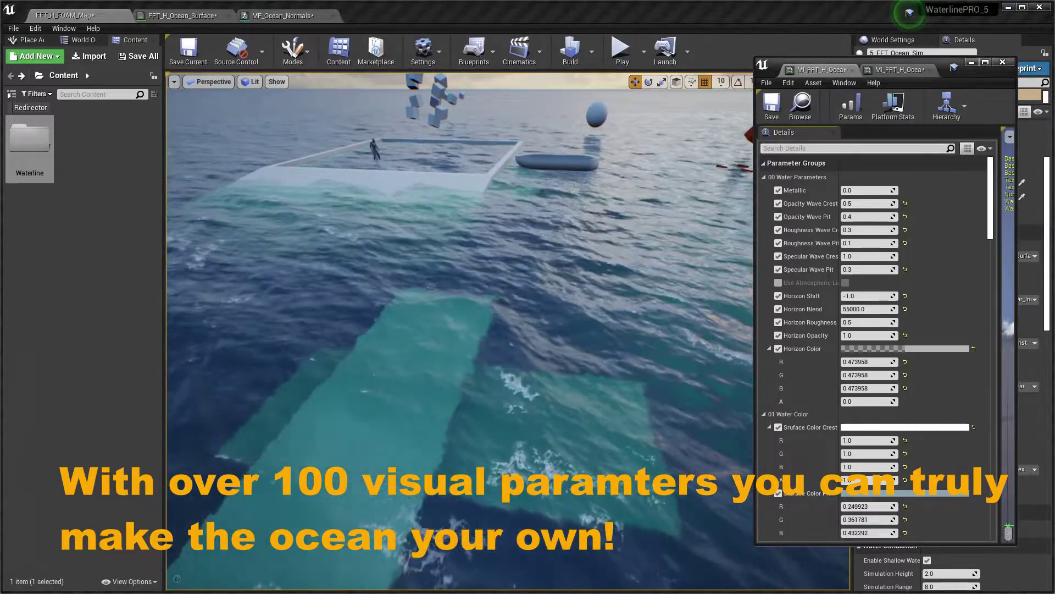
- Resize the ocean simulation's IFFT RT height render target to 1024 × 1024
{"action": "type", "text": "gt"}
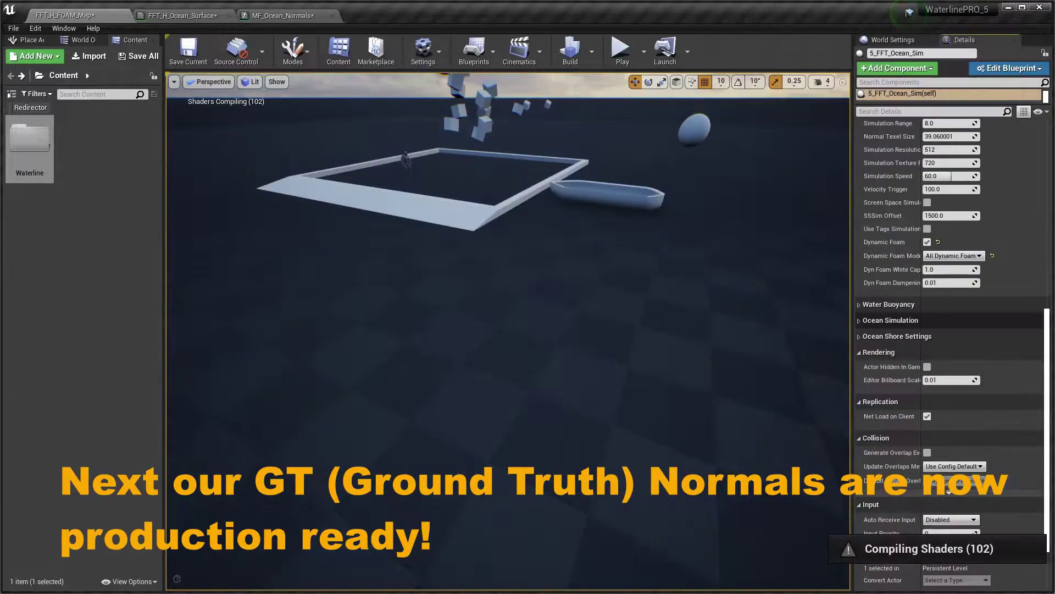
{"action": "left_click", "coordinate": [891, 320]}
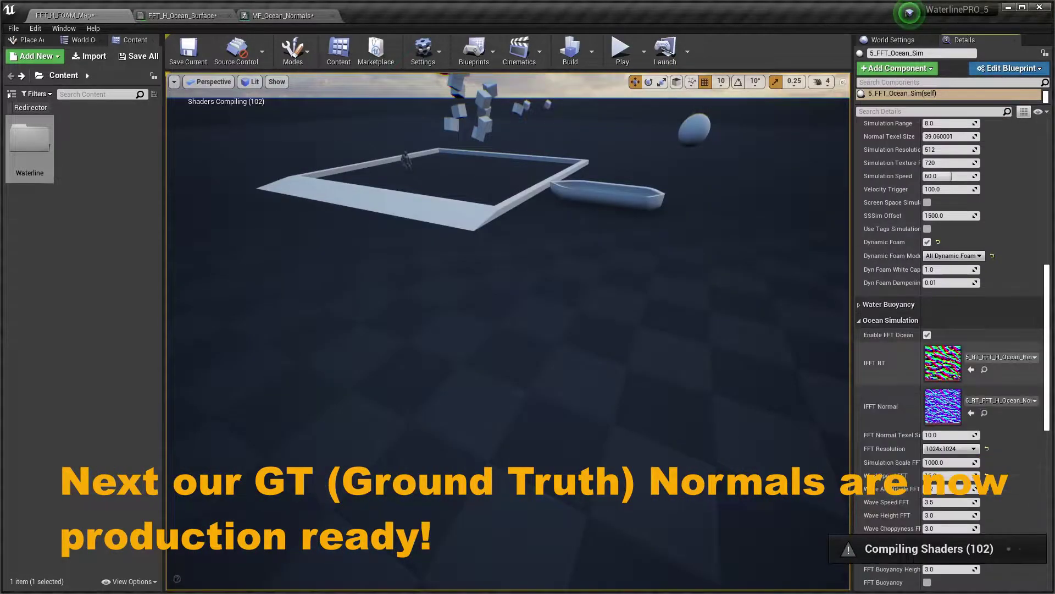
{"action": "scroll", "coordinate": [951, 385], "scroll_direction": "down", "scroll_amount": 2}
{"action": "double_click", "coordinate": [943, 305]}
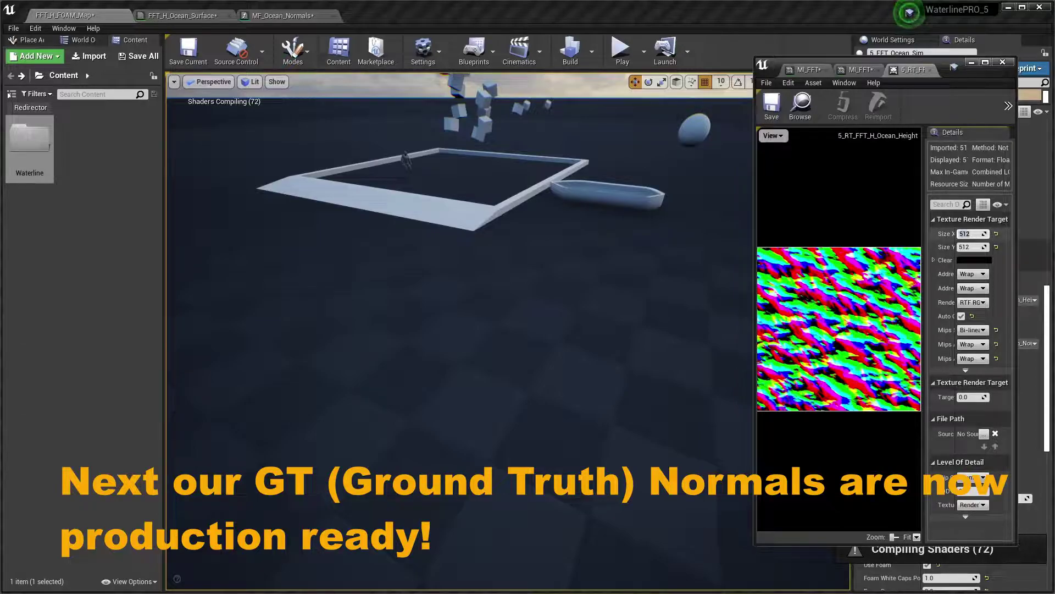
{"action": "type", "text": "4"}
{"action": "key", "text": "Return"}
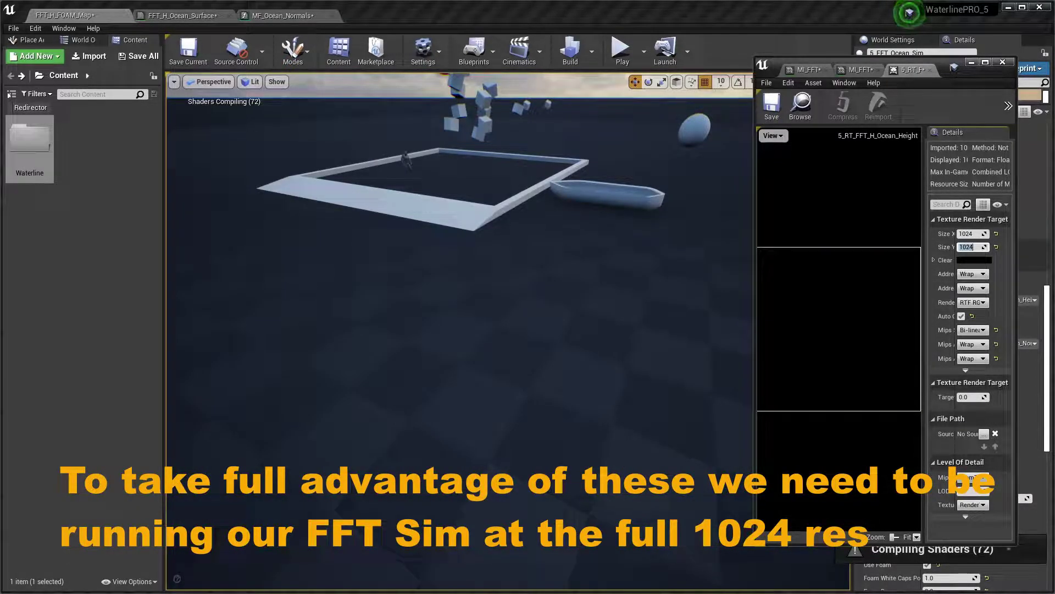
{"action": "left_click", "coordinate": [902, 11]}
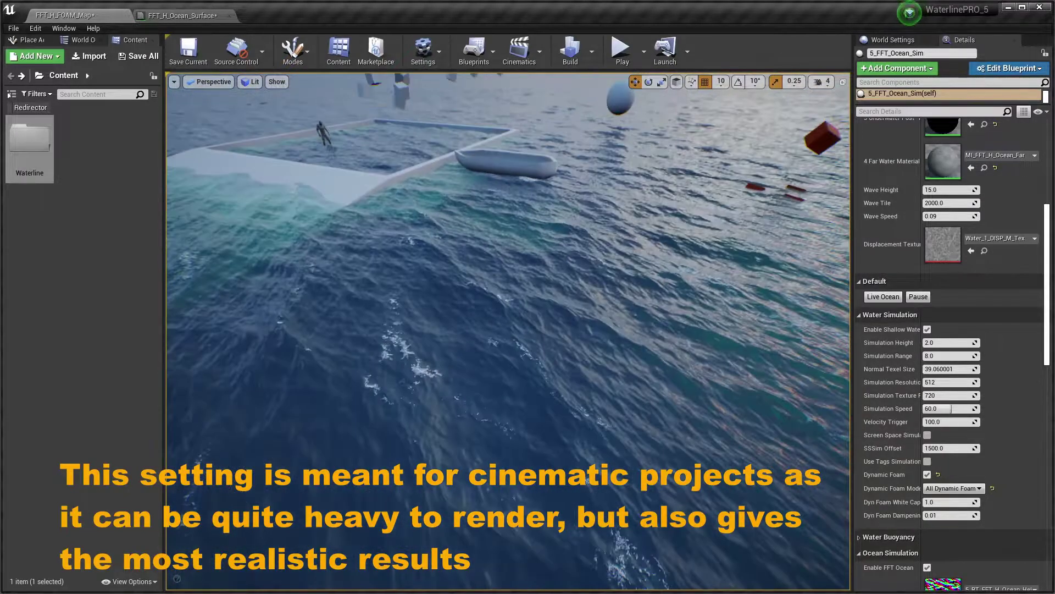
- Compare the ocean with GT Normals off and on several times, leaving GT Normals enabled
{"action": "scroll", "coordinate": [951, 351], "scroll_direction": "up", "scroll_amount": 3}
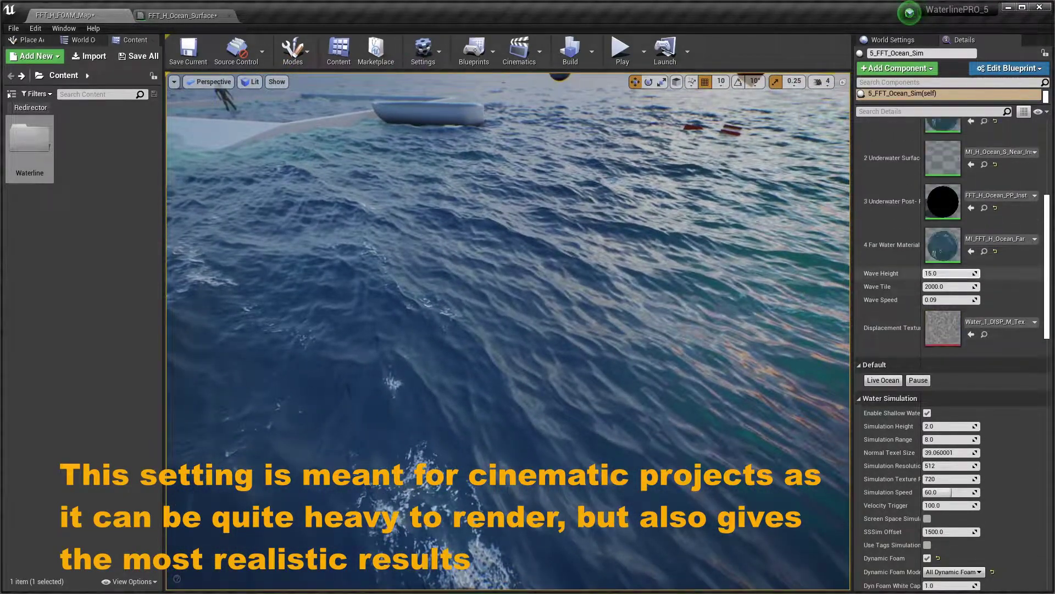
{"action": "scroll", "coordinate": [942, 167], "scroll_direction": "up", "scroll_amount": 2}
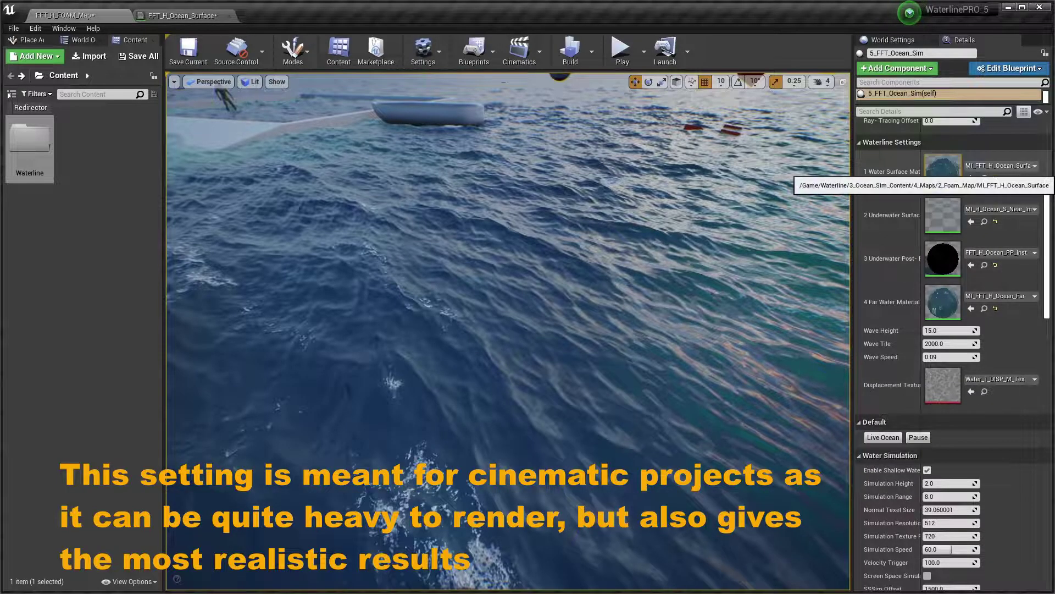
{"action": "double_click", "coordinate": [943, 171]}
{"action": "type", "text": "gt"}
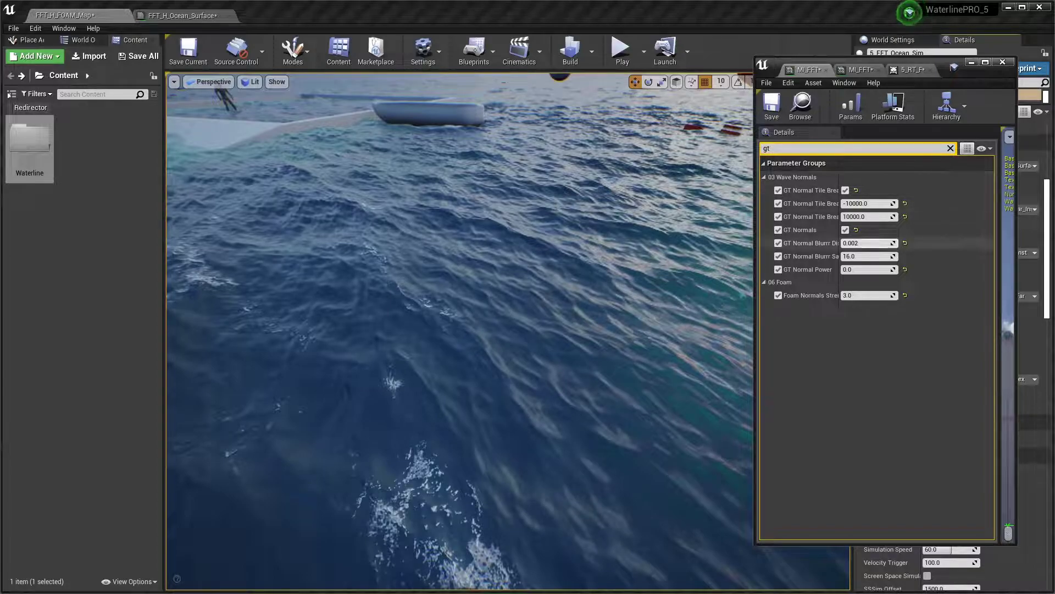
{"action": "left_click", "coordinate": [846, 230]}
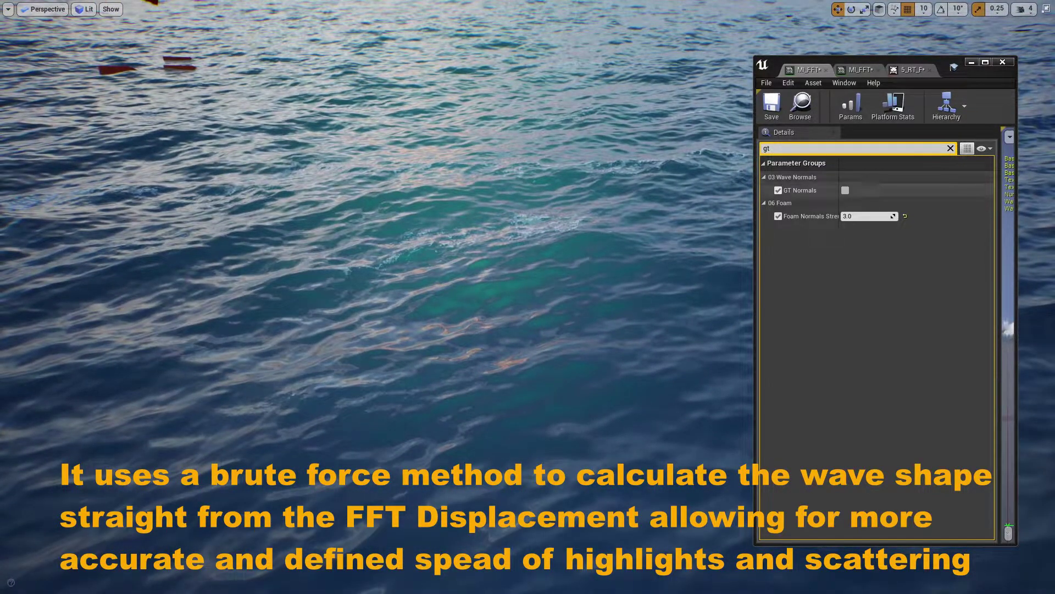
{"action": "left_click", "coordinate": [845, 190]}
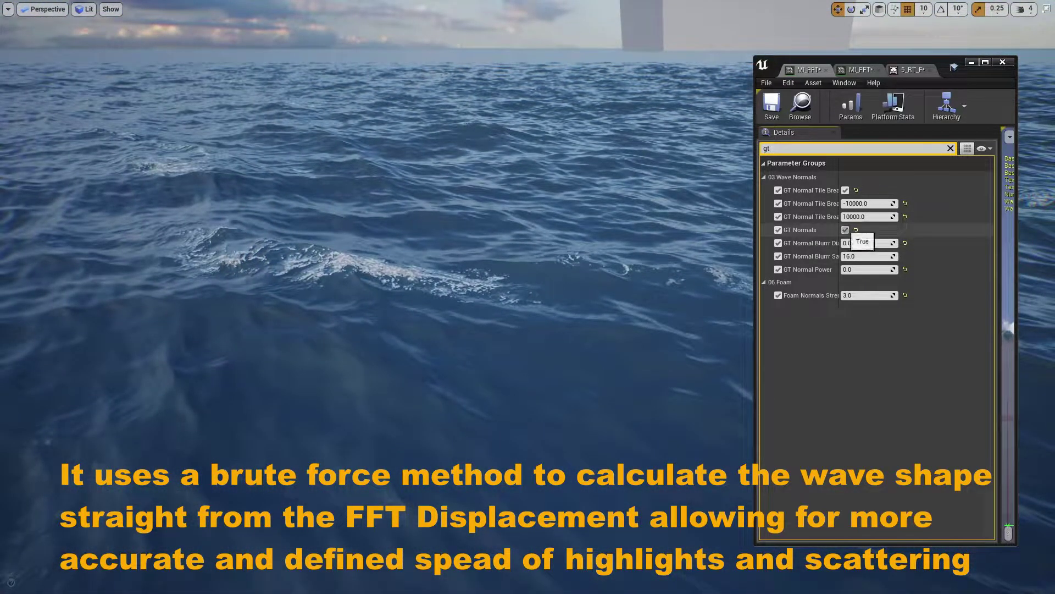
{"action": "left_click", "coordinate": [845, 230]}
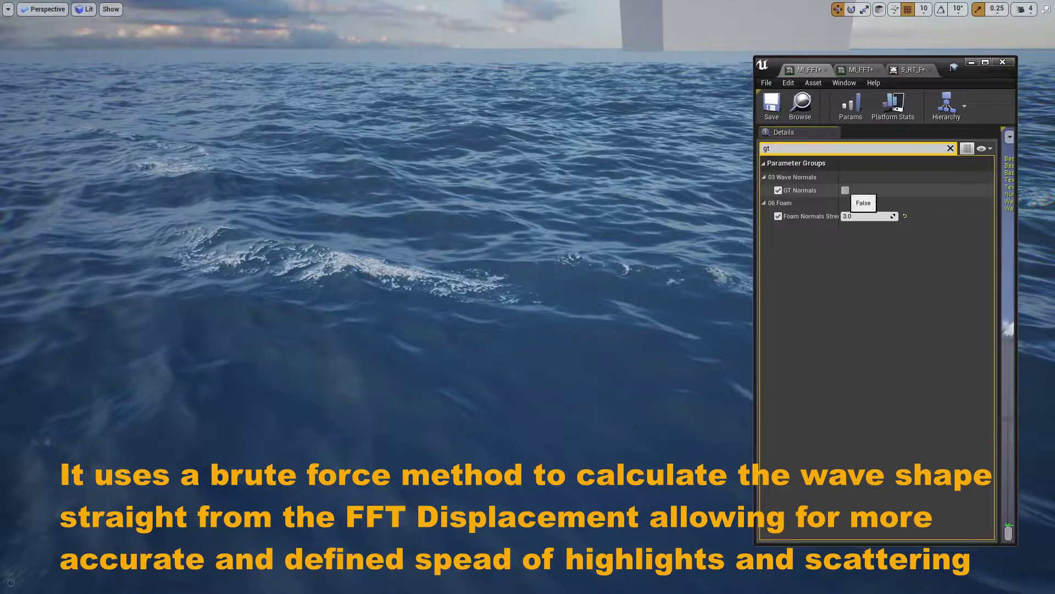
{"action": "left_click", "coordinate": [845, 191]}
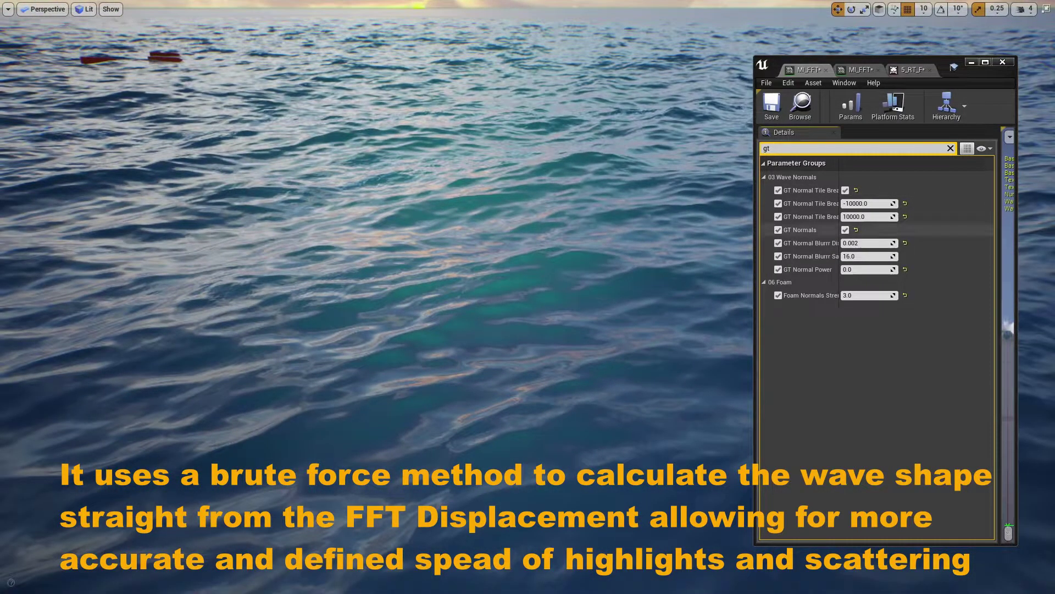
{"action": "left_click", "coordinate": [845, 230]}
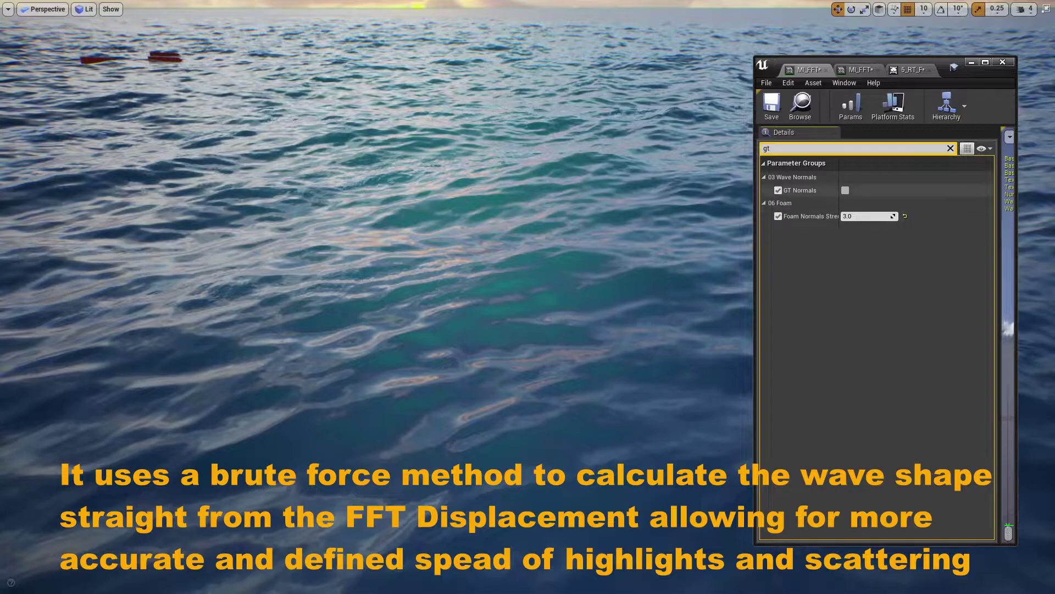
{"action": "left_click", "coordinate": [846, 190]}
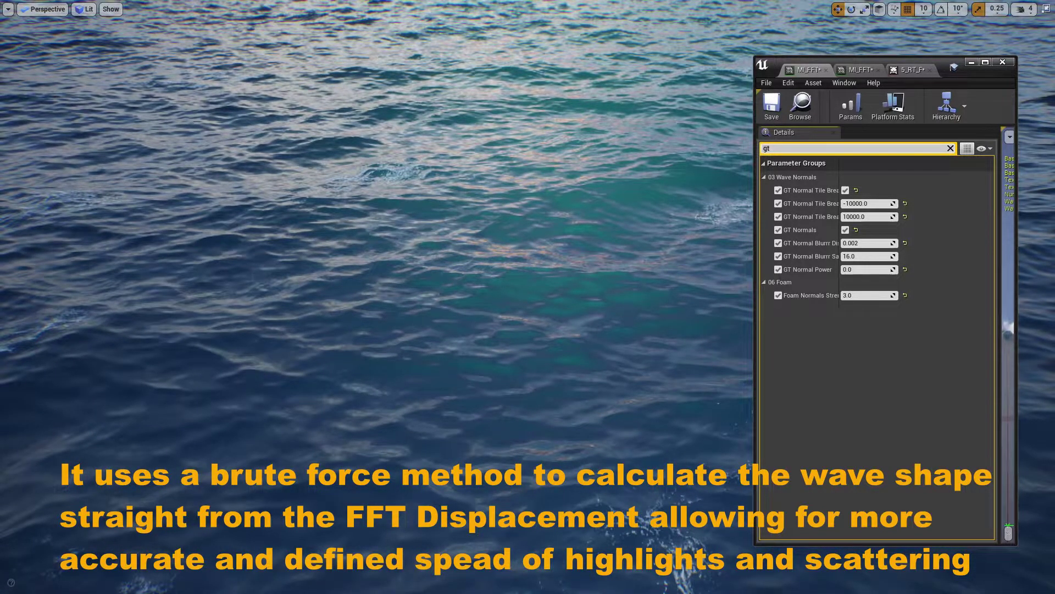
- Set the ocean's Tessellation Quality to 10.0 and Tessellation Distance to 2.0
{"action": "key", "text": "BackSpace"}
{"action": "key", "text": "BackSpace"}
{"action": "type", "text": "tess"}
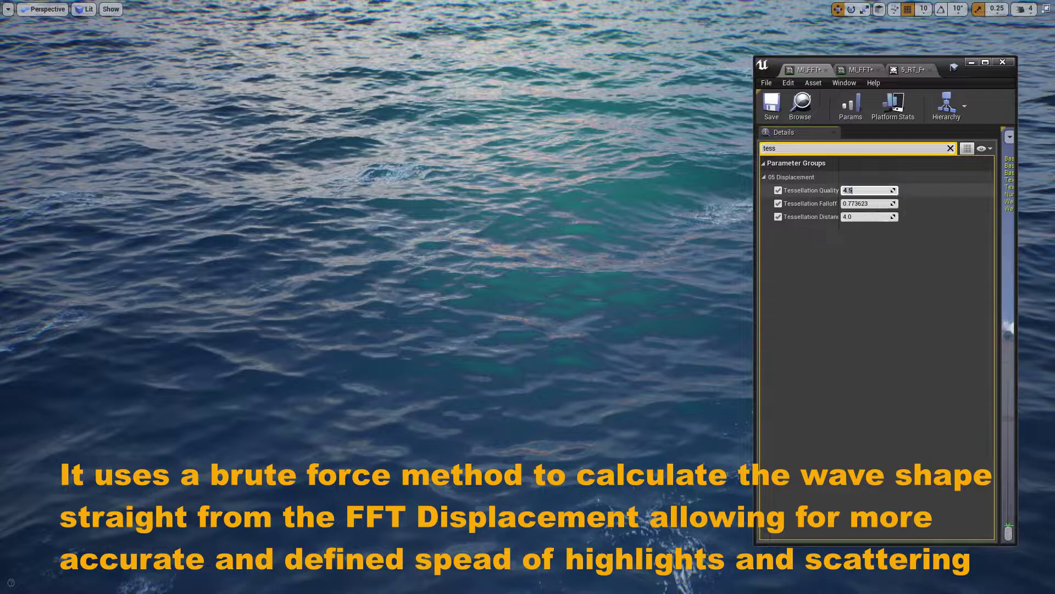
{"action": "type", "text": "0"}
{"action": "key", "text": "Return"}
{"action": "type", "text": "2"}
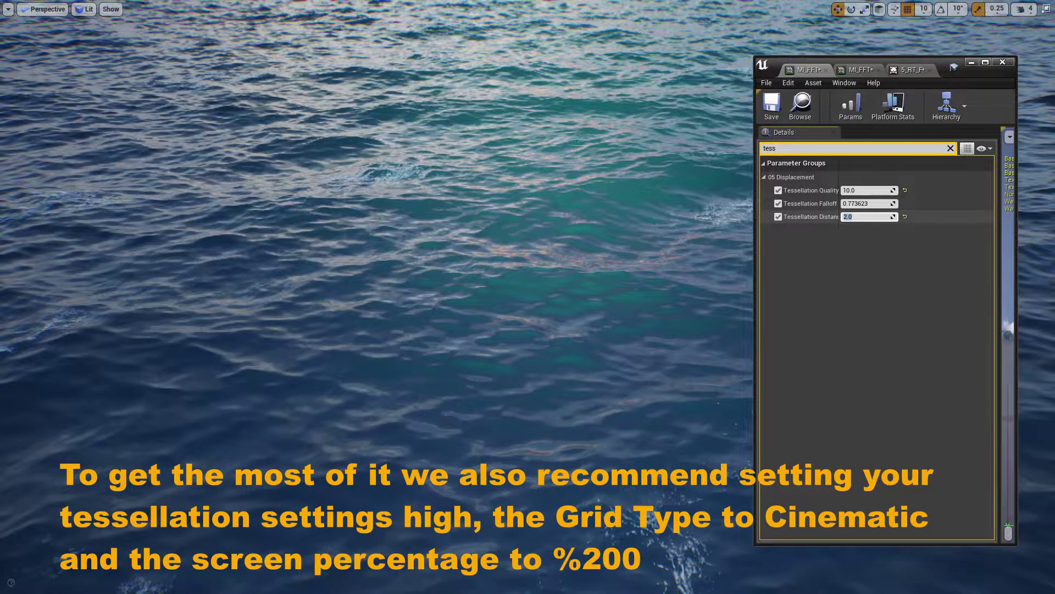
{"action": "key", "text": "Return"}
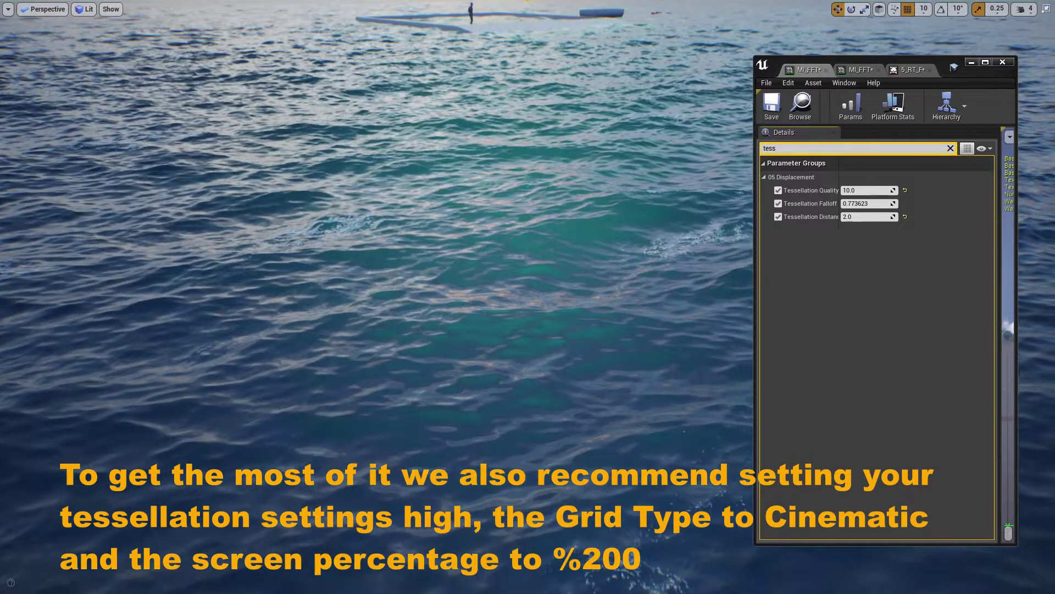
- Raise the viewport Screen Percentage to 200 and filter material parameters for 'gt'
{"action": "left_click", "coordinate": [8, 9]}
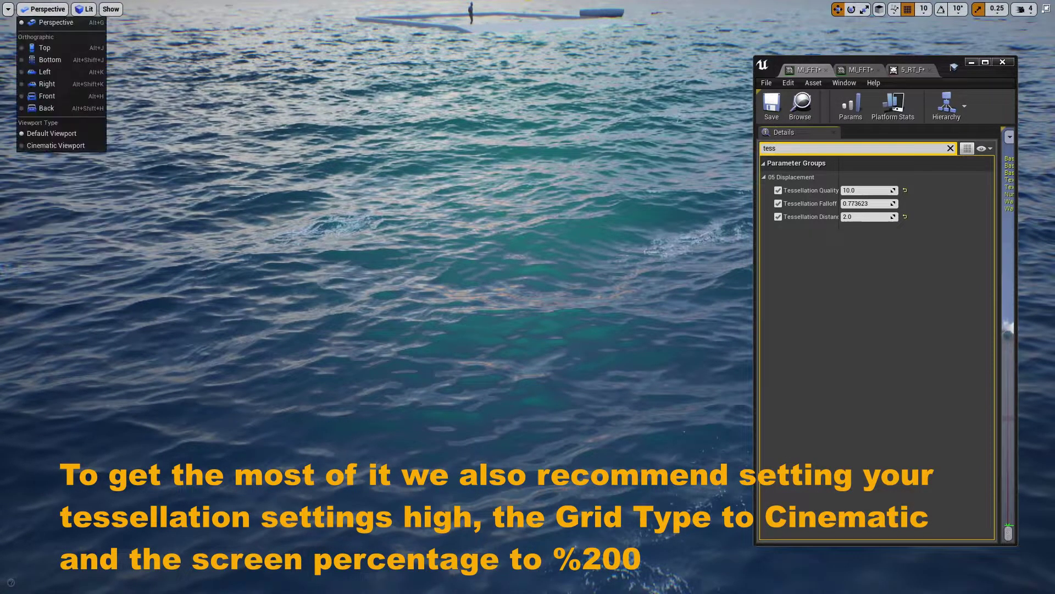
{"action": "left_click_drag", "start_coordinate": [91, 127], "coordinate": [123, 127]}
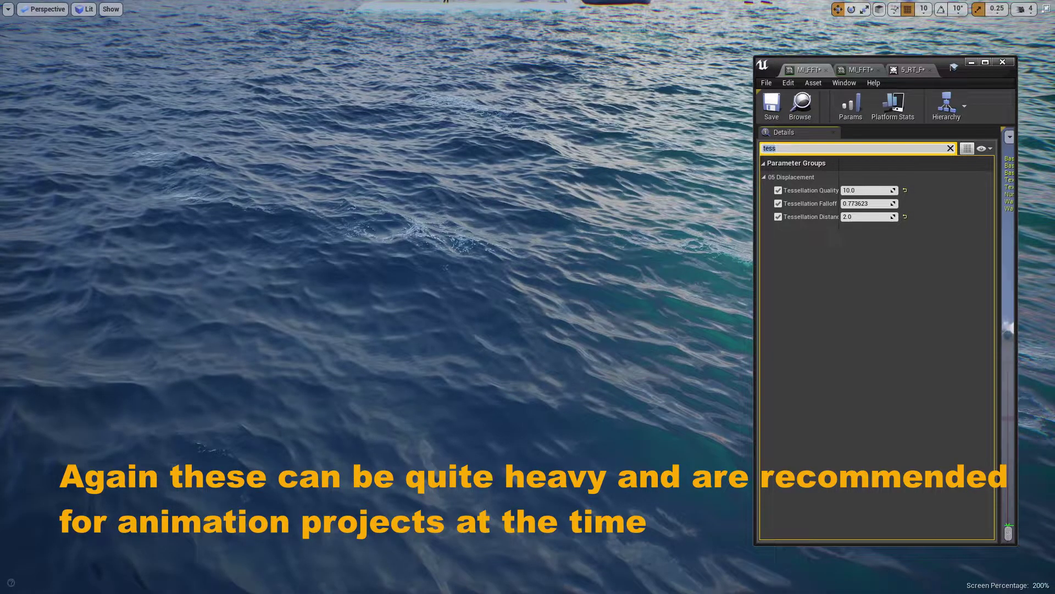
{"action": "key", "text": "BackSpace"}
{"action": "type", "text": "gt"}
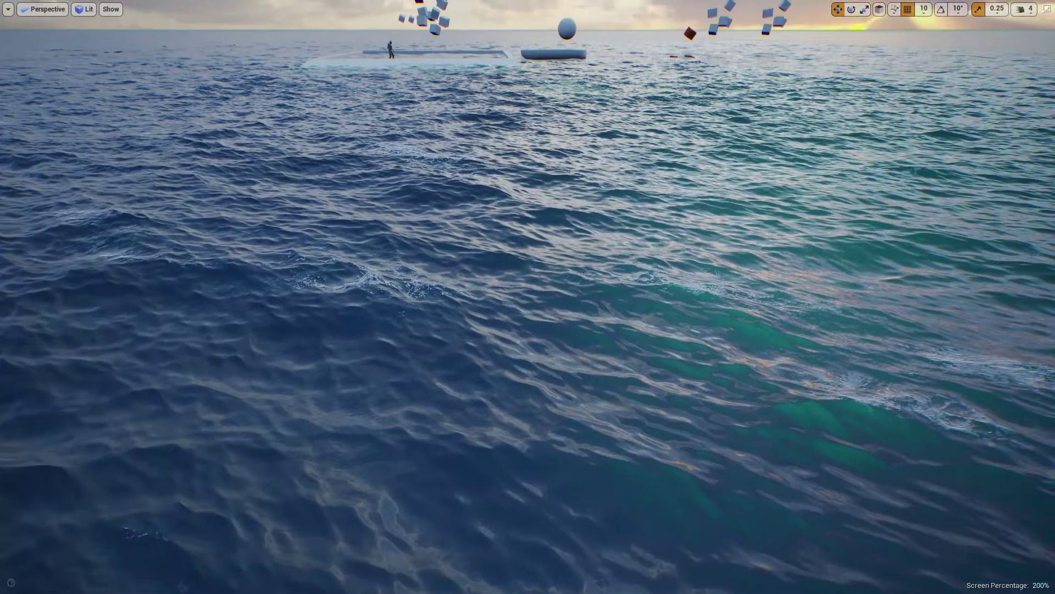
- Set the ocean actor's Water Grid Type to Cine Mesh and review the water full-screen
{"action": "key", "text": "F11"}
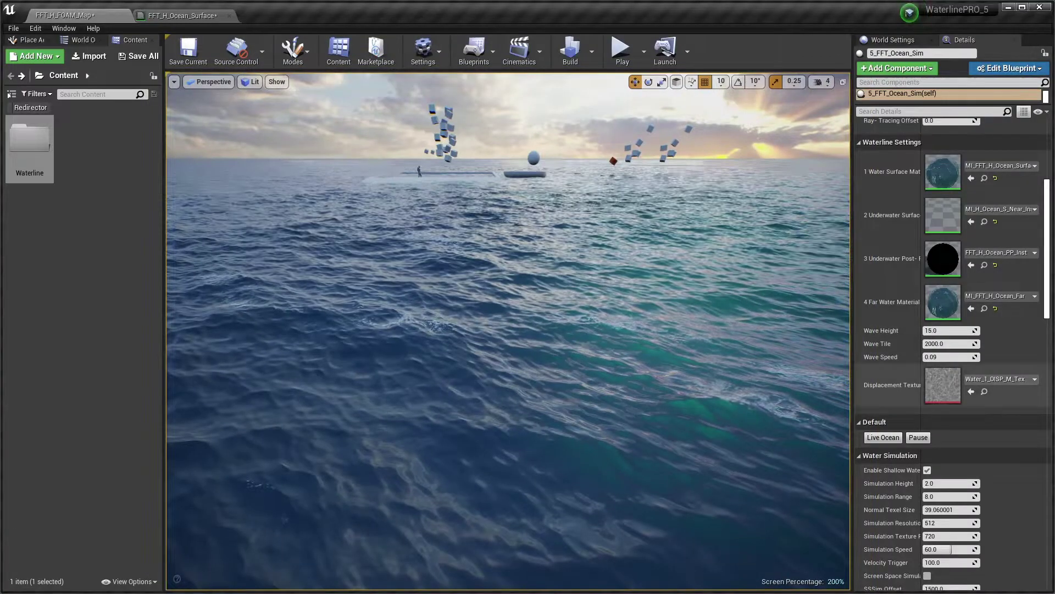
{"action": "scroll", "coordinate": [951, 352], "scroll_direction": "down", "scroll_amount": 5}
{"action": "scroll", "coordinate": [962, 225], "scroll_direction": "up", "scroll_amount": 3}
{"action": "scroll", "coordinate": [962, 224], "scroll_direction": "up", "scroll_amount": 2}
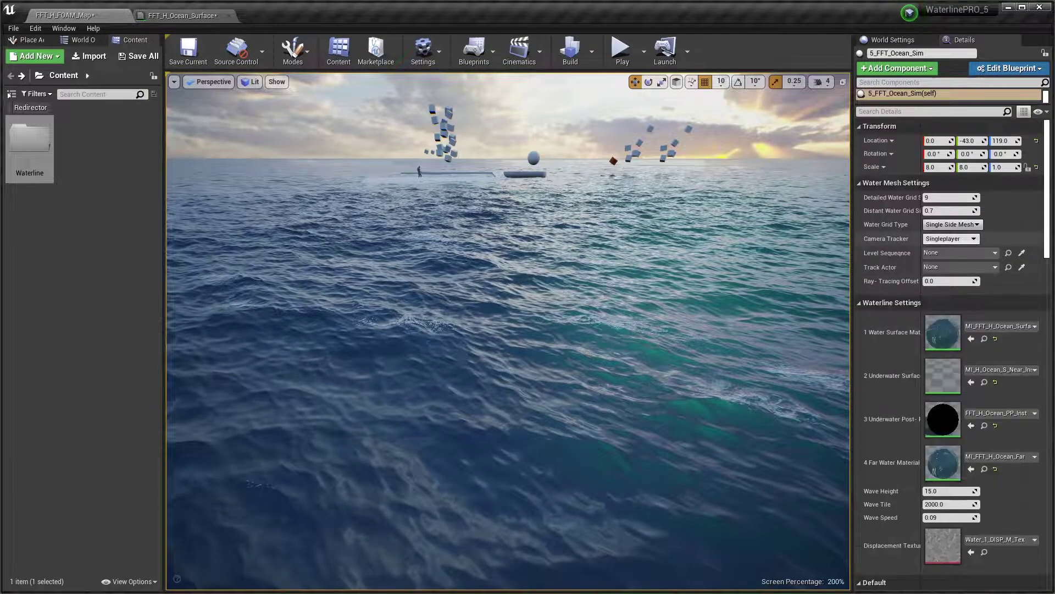
{"action": "left_click", "coordinate": [956, 224]}
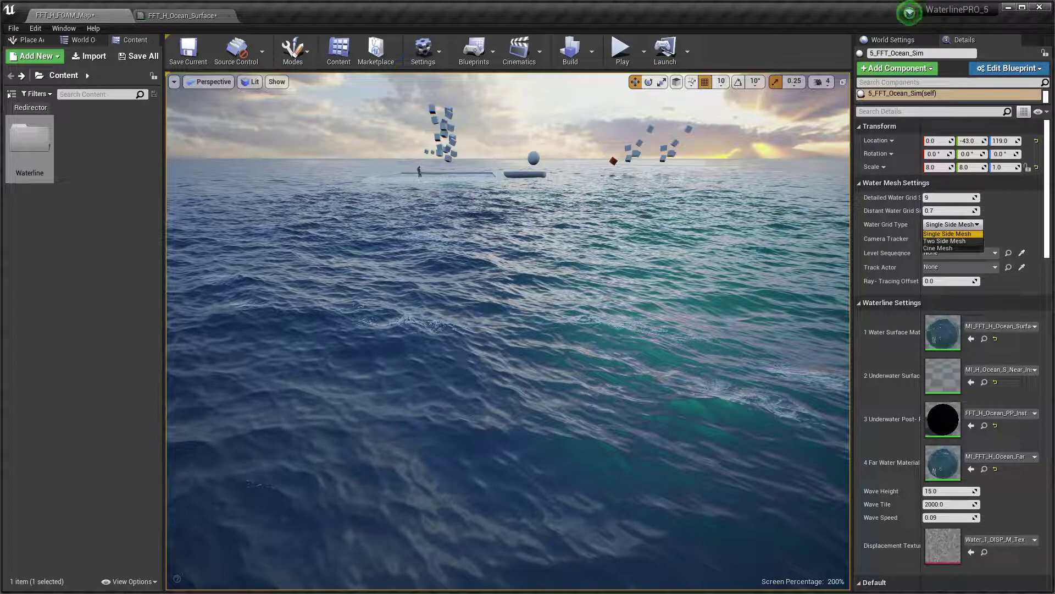
{"action": "left_click", "coordinate": [939, 248]}
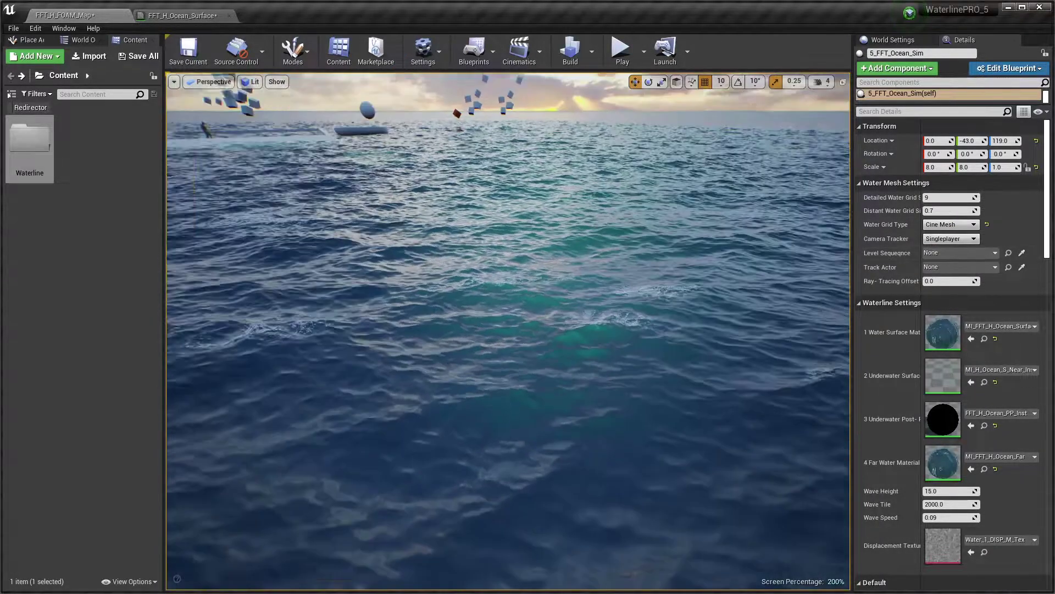
{"action": "key", "text": "F11"}
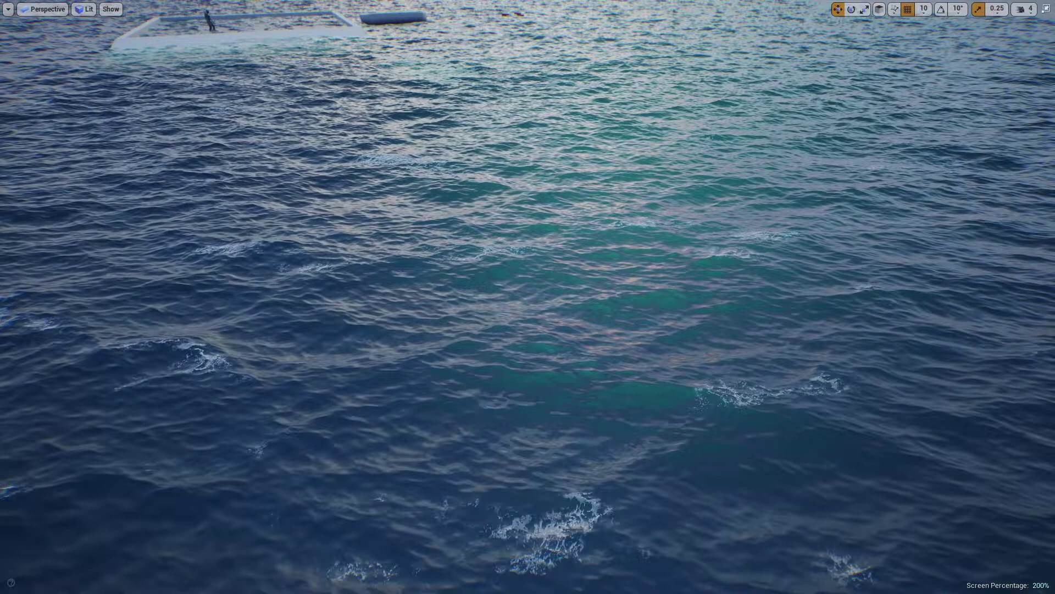
{"action": "key", "text": "F11"}
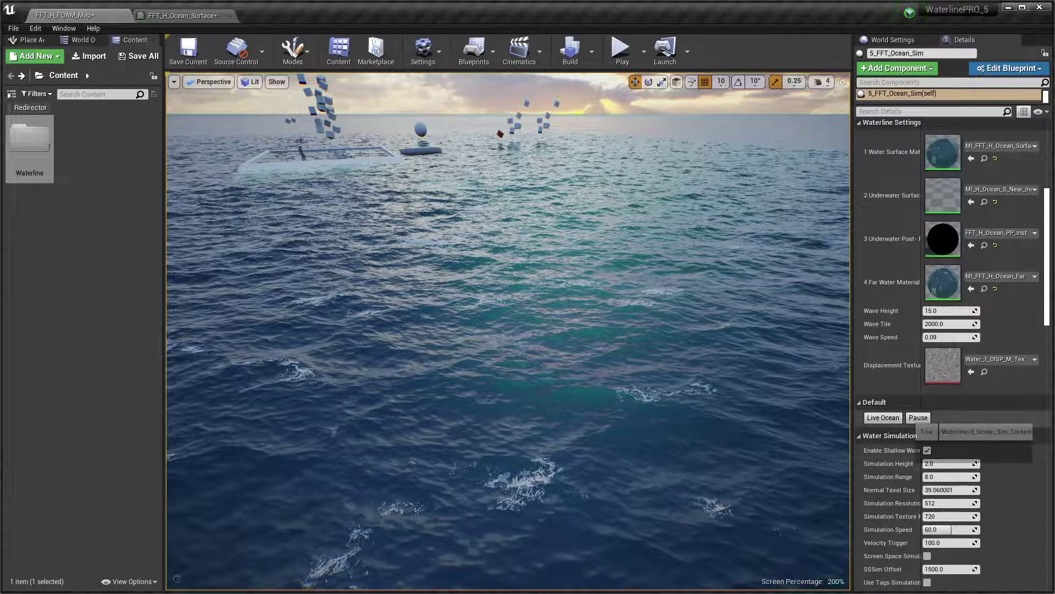
{"action": "key", "text": "F11"}
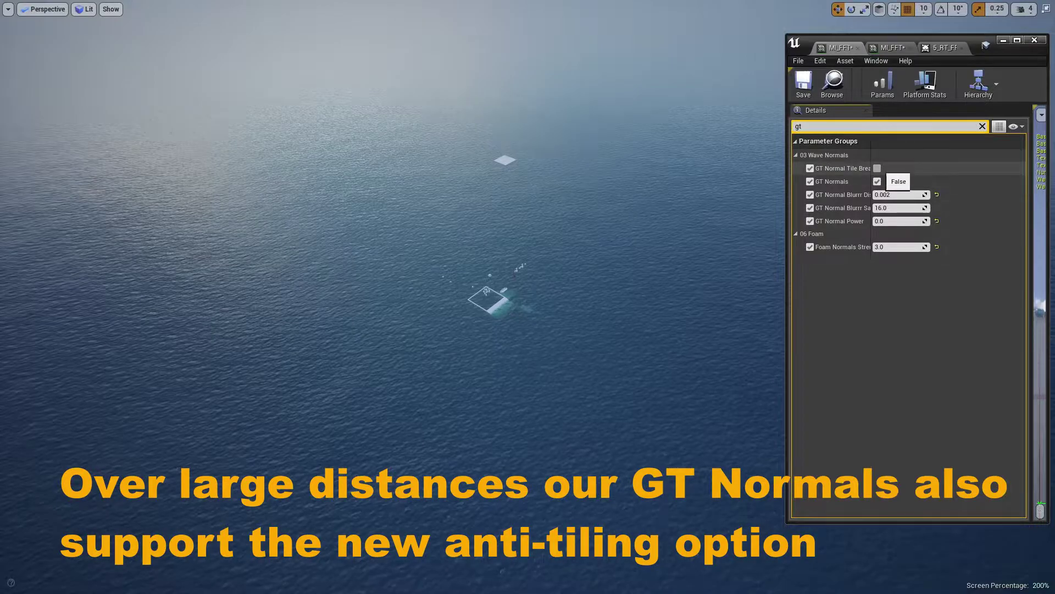
- Tick GT Normal Tile Break in the ocean material to remove distant tiling
{"action": "left_click", "coordinate": [877, 168]}
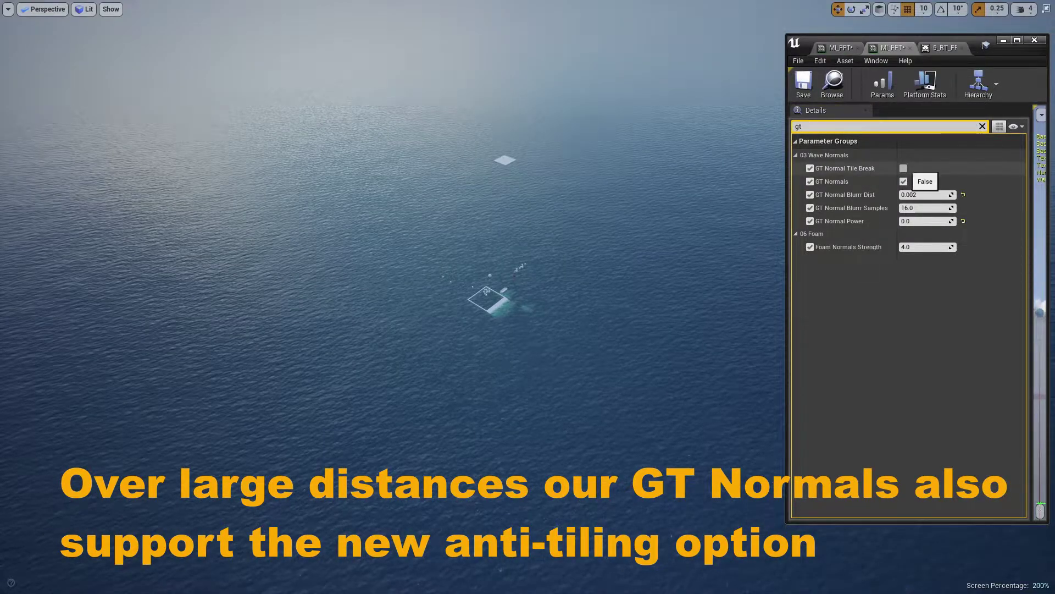
{"action": "left_click", "coordinate": [903, 168]}
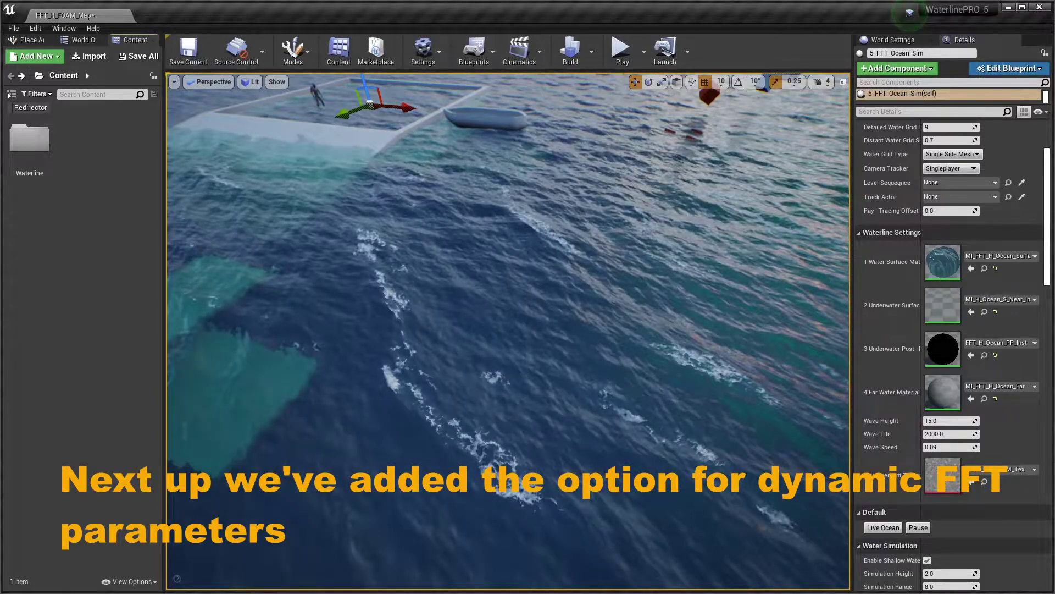
- Create an Animation > Level Sequence asset in the Content Browser named Water
{"action": "right_click", "coordinate": [114, 148]}
{"action": "mouse_move", "coordinate": [143, 366]}
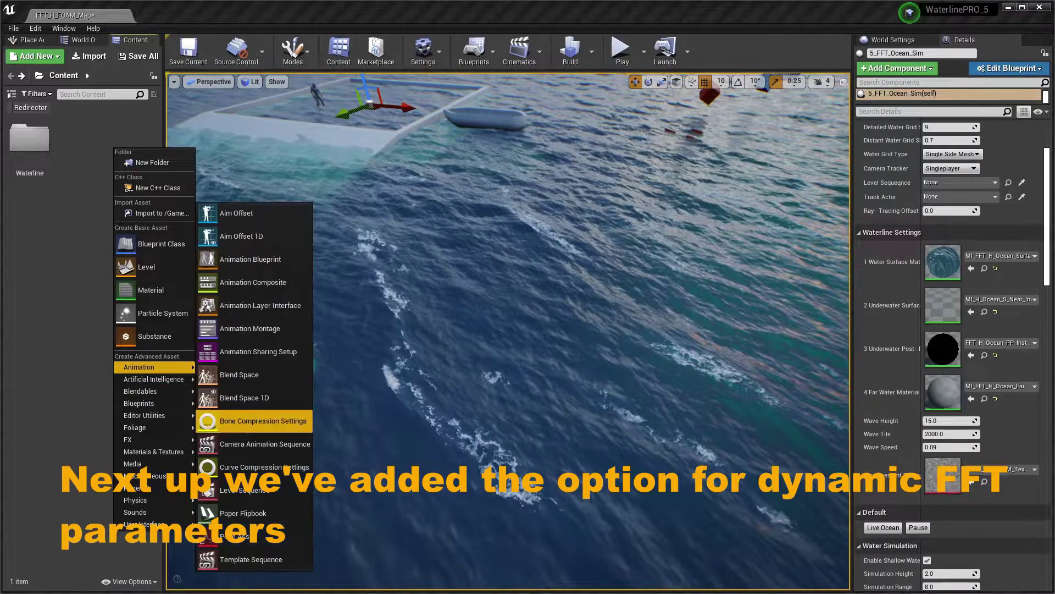
{"action": "left_click", "coordinate": [242, 490]}
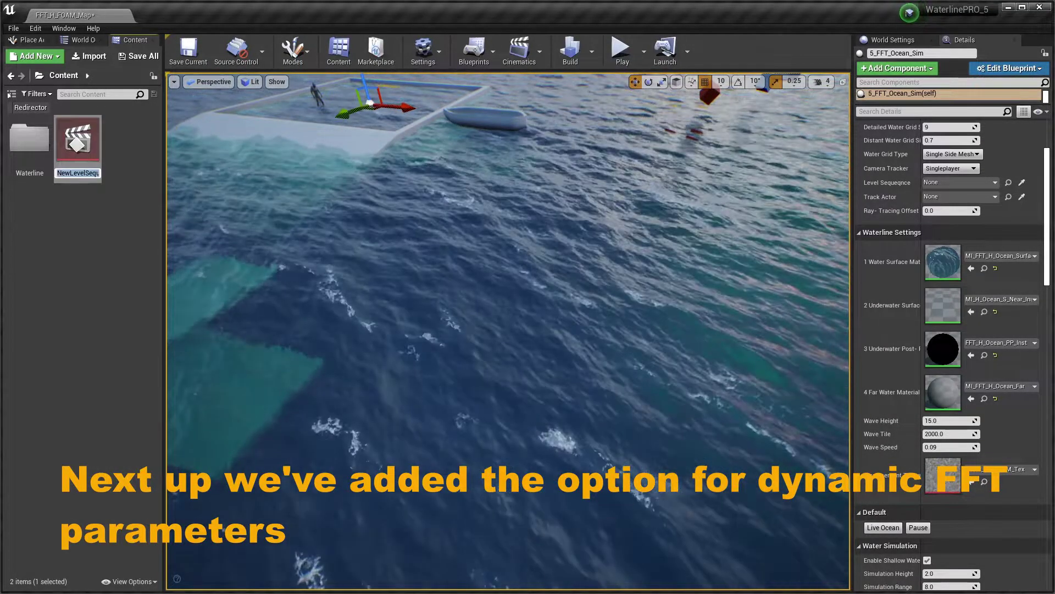
{"action": "key", "text": "Return"}
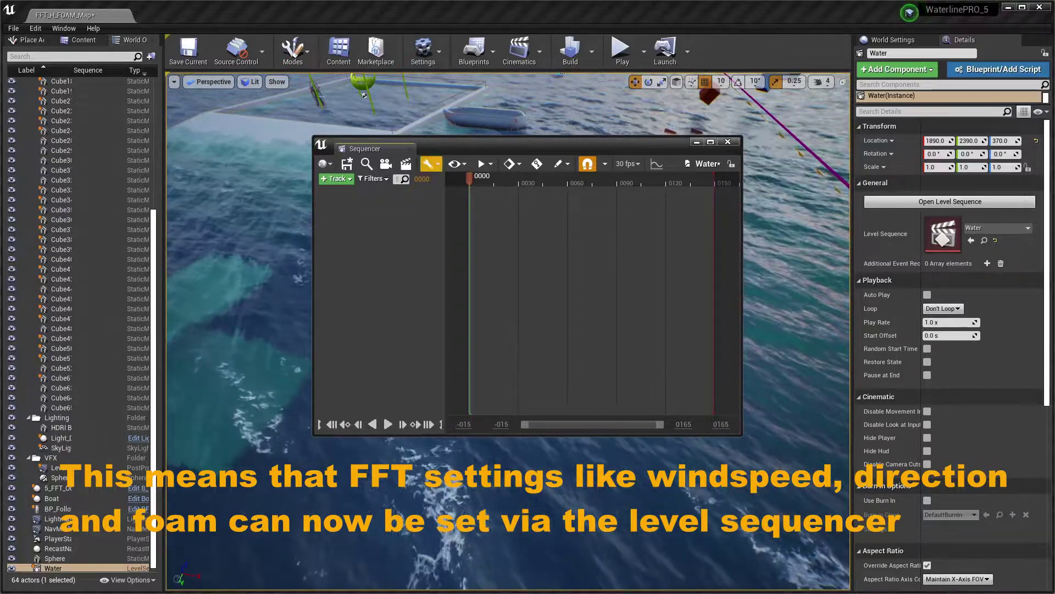
- Add the 5_FFT_Ocean_Sim actor to the Water sequence, searching 'oc' in Actor To Sequencer
{"action": "left_click", "coordinate": [336, 179]}
{"action": "mouse_move", "coordinate": [370, 190]}
{"action": "type", "text": "oc"}
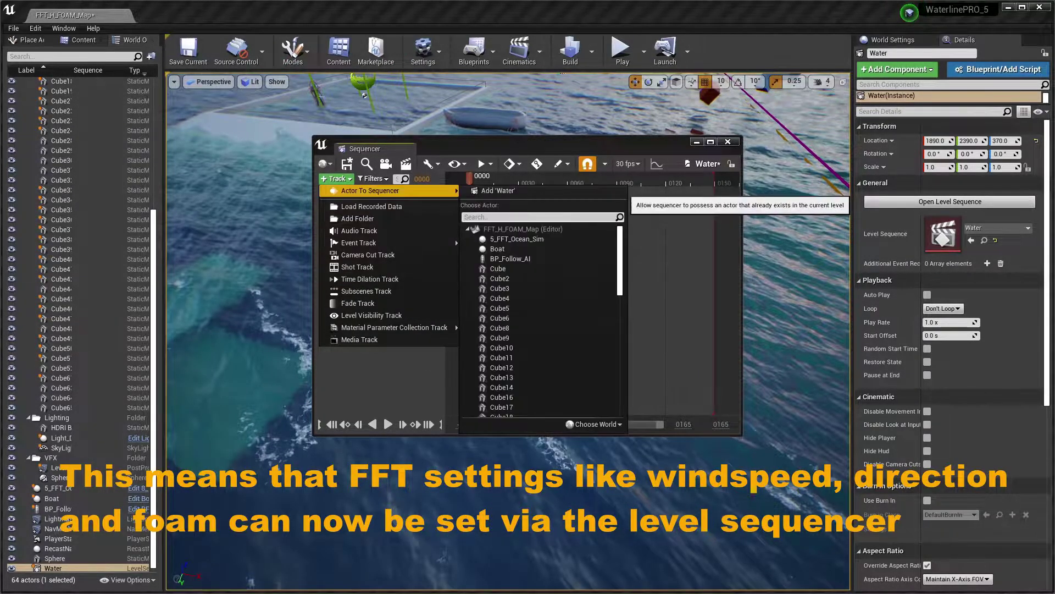
{"action": "left_click", "coordinate": [604, 239]}
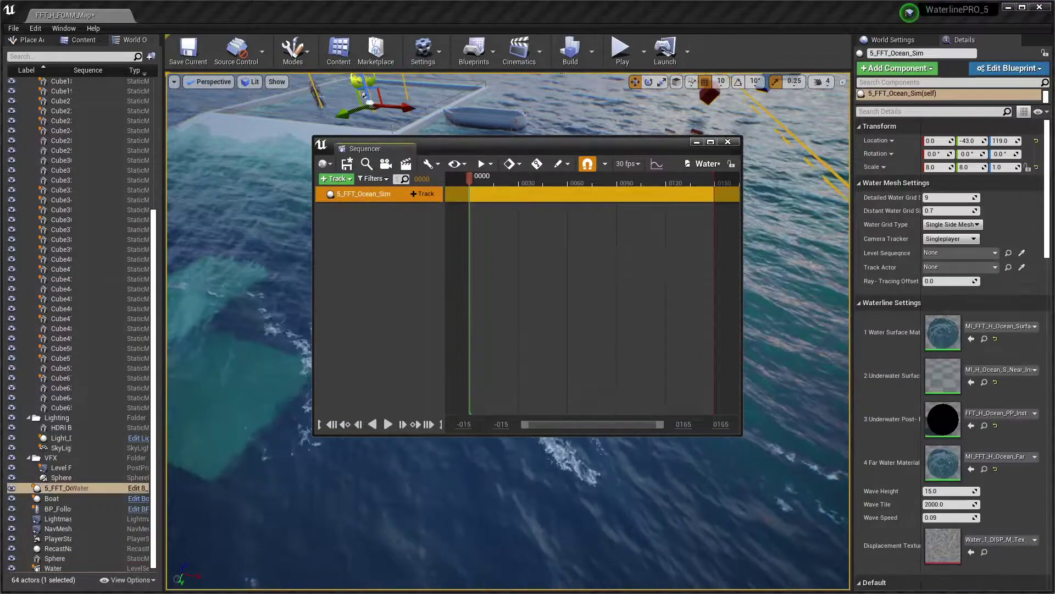
{"action": "left_click", "coordinate": [422, 193]}
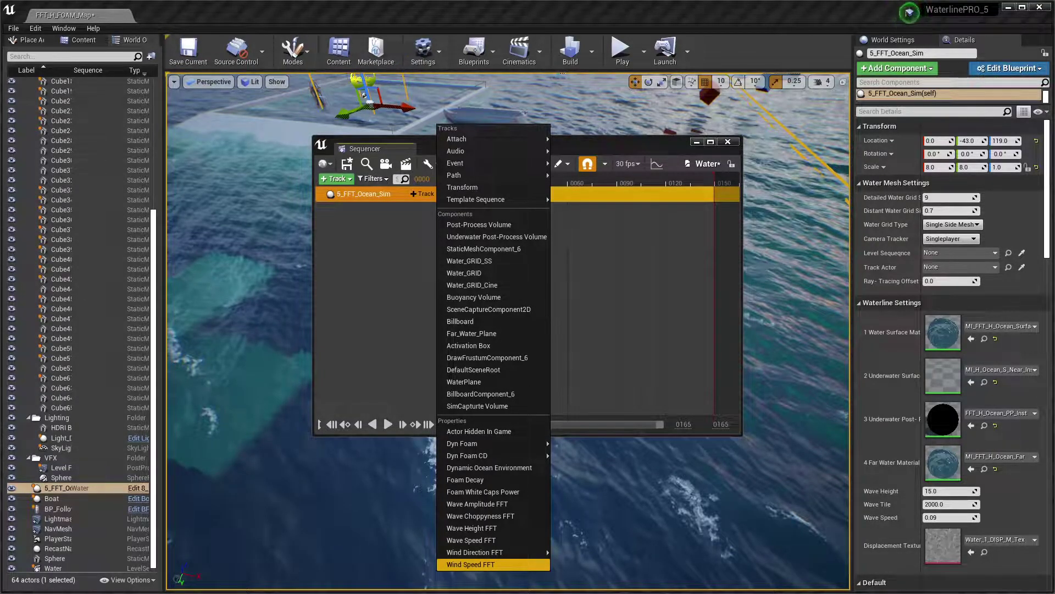
- Add Wind Speed FFT, Wind Direction FFT and Dynamic Ocean Environment tracks under 5_FFT_Ocean_Sim
{"action": "left_click", "coordinate": [471, 564]}
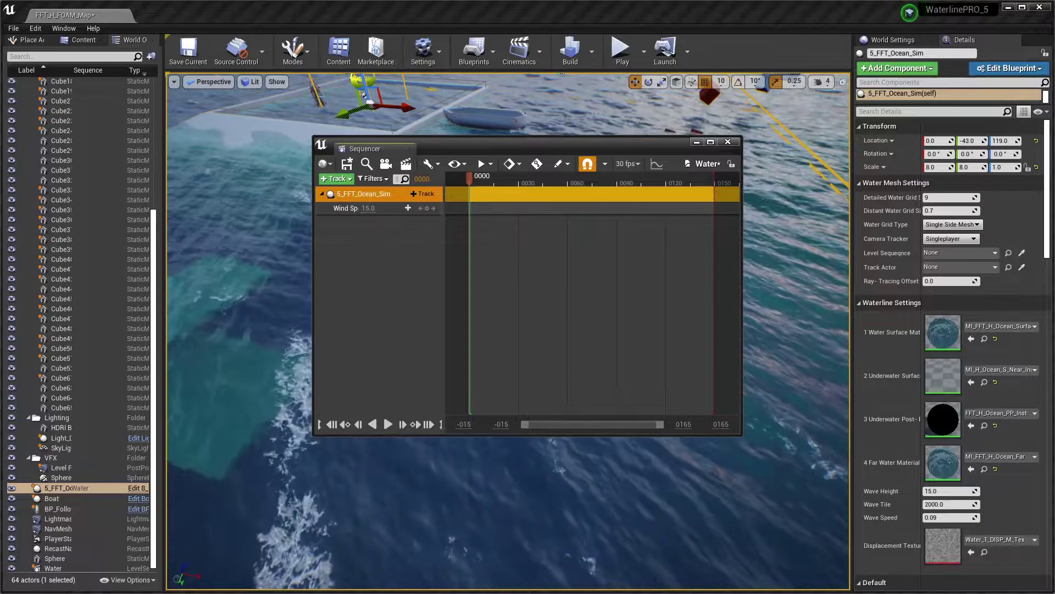
{"action": "left_click", "coordinate": [422, 193]}
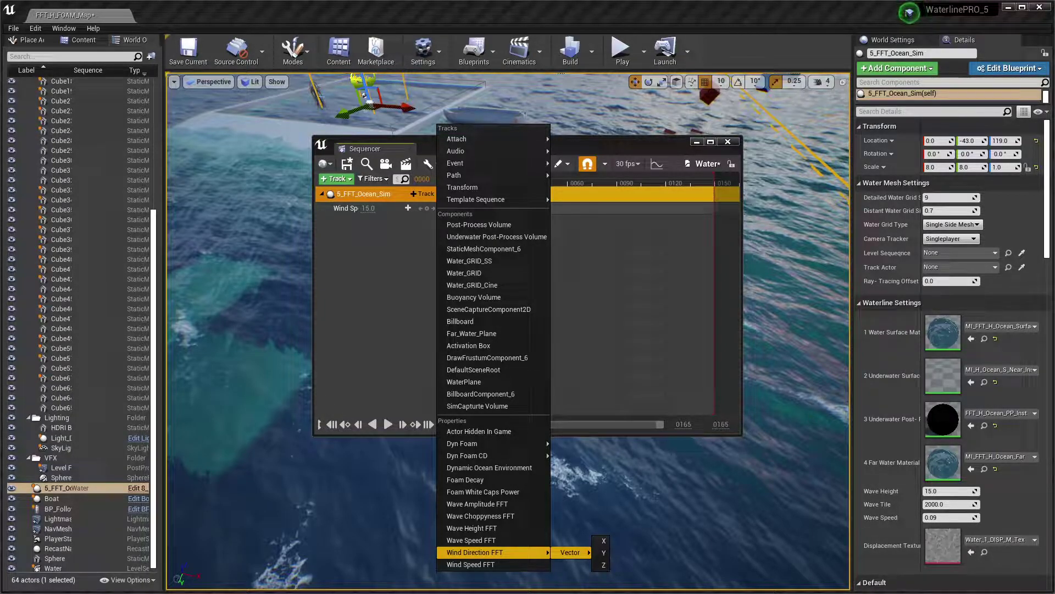
{"action": "left_click", "coordinate": [603, 540]}
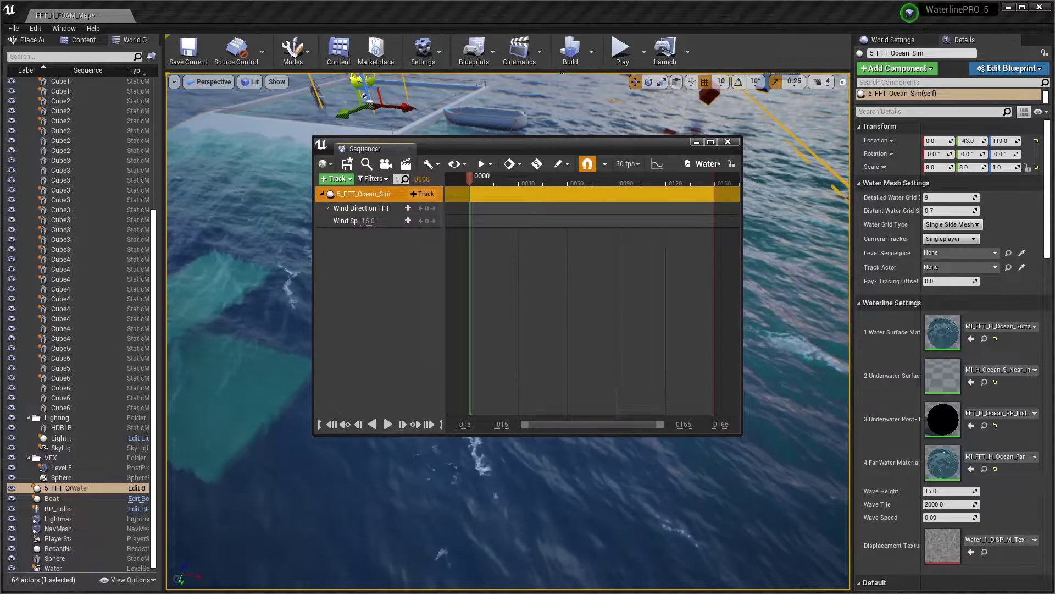
{"action": "left_click", "coordinate": [423, 193]}
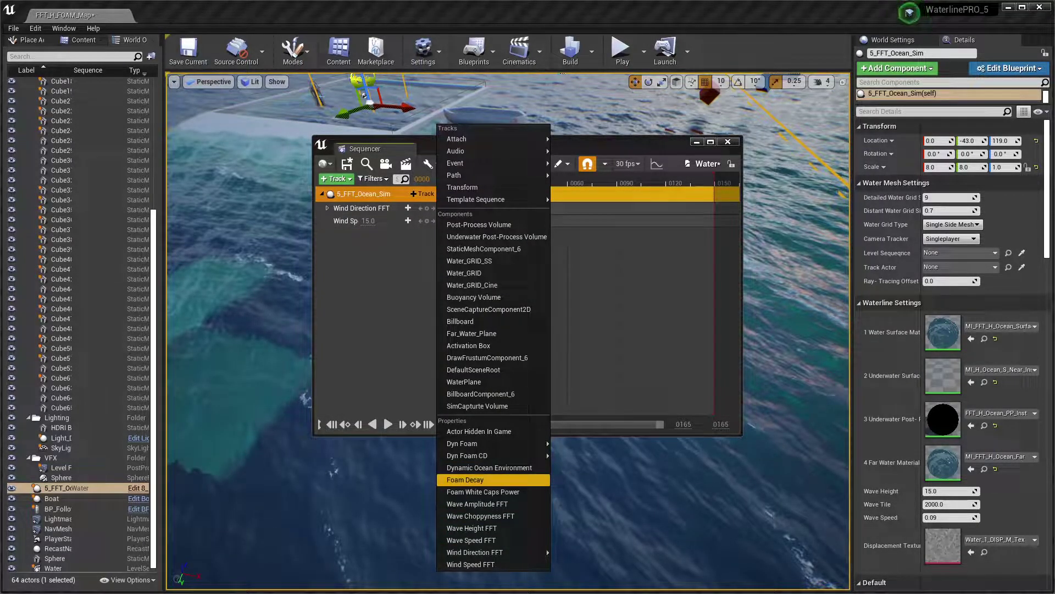
{"action": "left_click", "coordinate": [490, 467]}
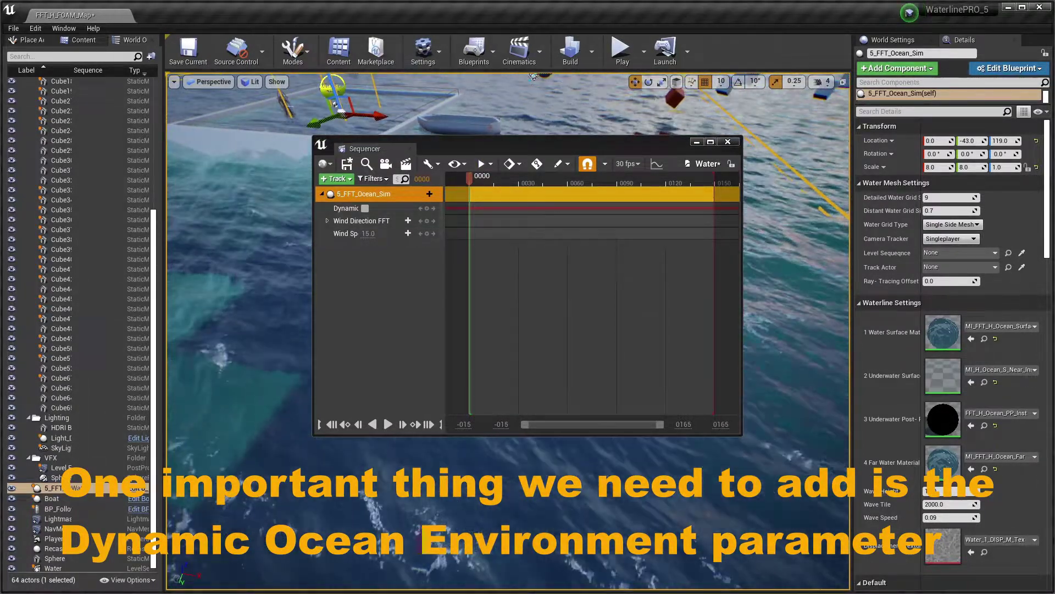
- Turn on Dynamic Ocean Environment and key Wind Speed and Wind Direction at frame 10
{"action": "mouse_move", "coordinate": [385, 144]}
{"action": "left_mouse_down"}
{"action": "mouse_move", "coordinate": [485, 178]}
{"action": "mouse_move", "coordinate": [510, 170]}
{"action": "left_mouse_up"}
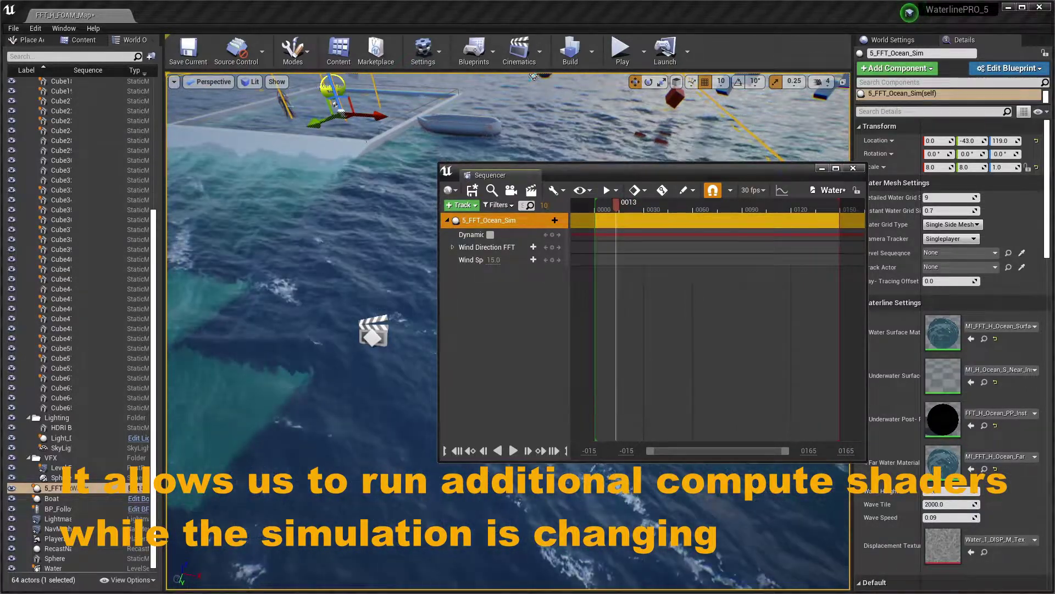
{"action": "left_click", "coordinate": [490, 235]}
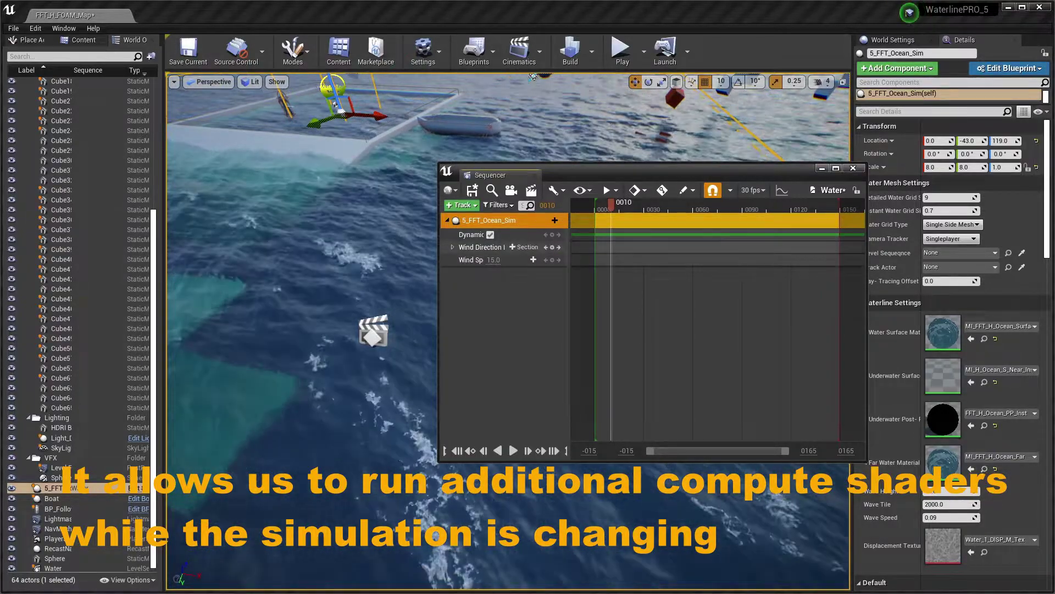
{"action": "left_click", "coordinate": [553, 247]}
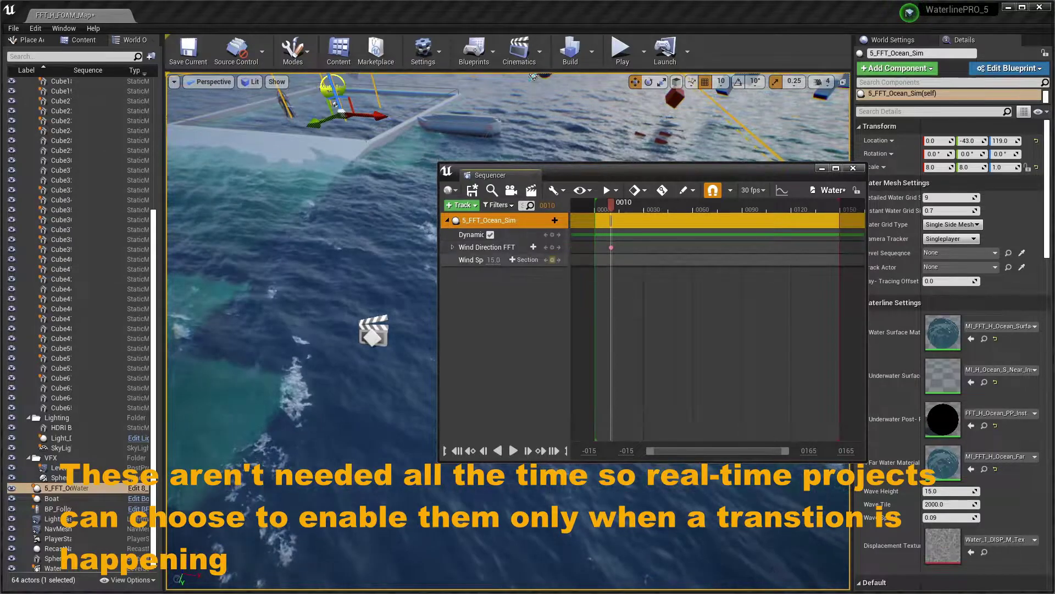
{"action": "left_click", "coordinate": [552, 260]}
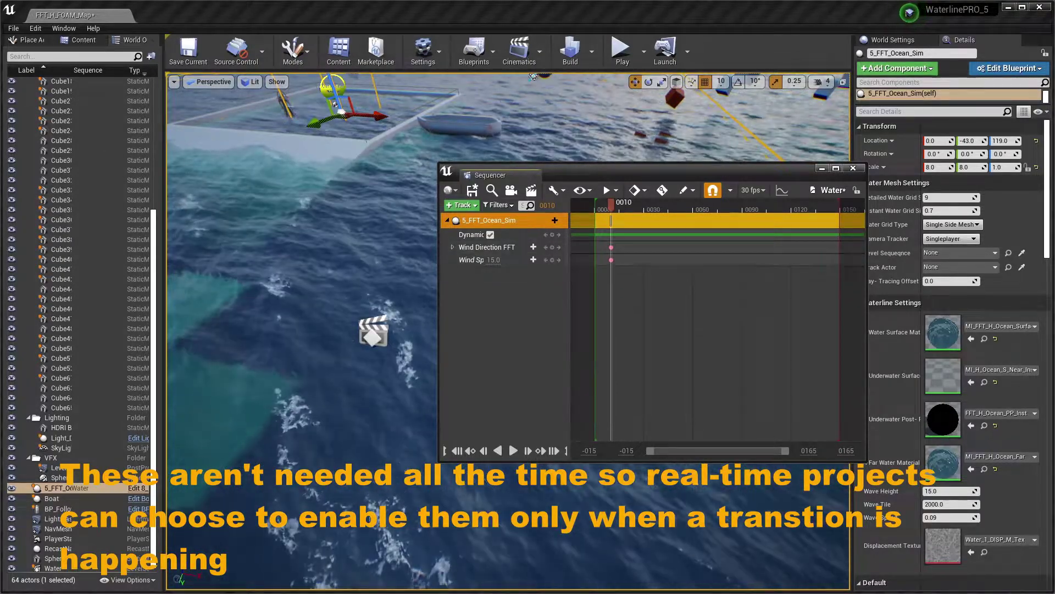
- At frame 90, key Wind Direction to X 0, Y -1, Z 0 and Wind Speed to 5
{"action": "left_click_drag", "start_coordinate": [611, 204], "coordinate": [752, 204]}
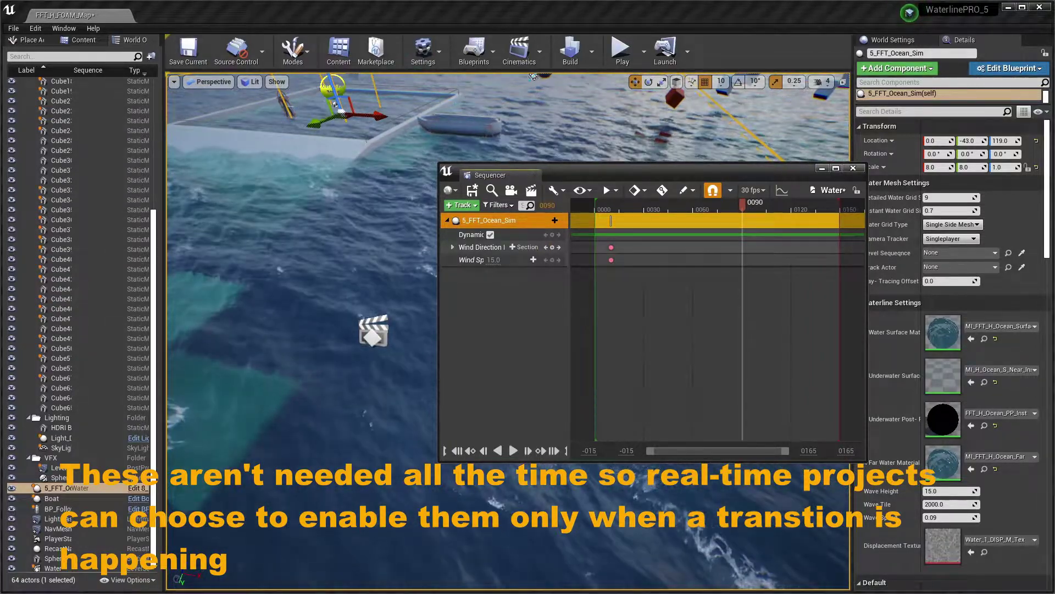
{"action": "left_click", "coordinate": [452, 247]}
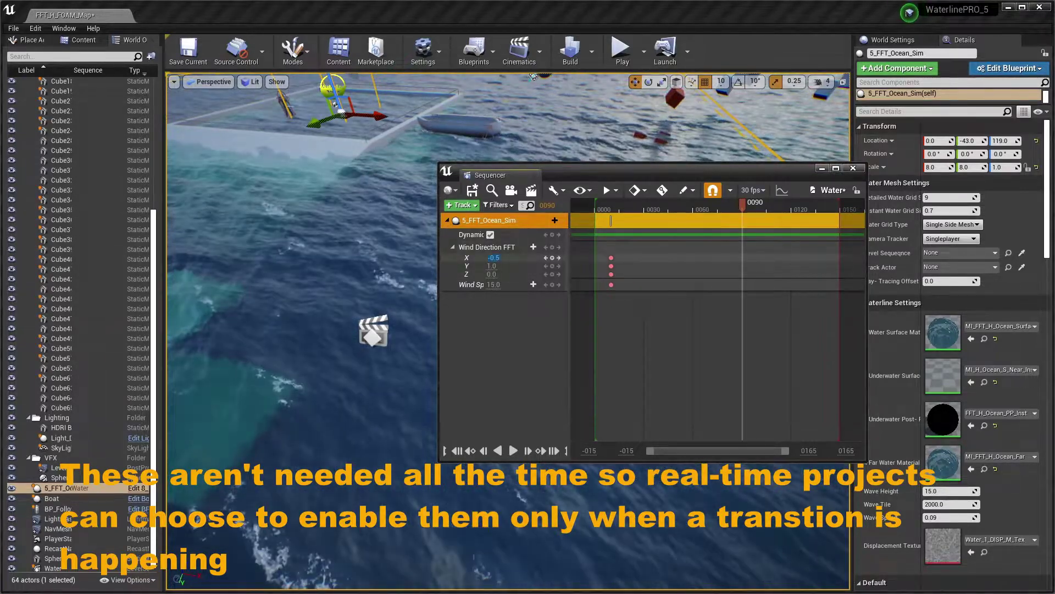
{"action": "left_click", "coordinate": [494, 257]}
{"action": "type", "text": "0"}
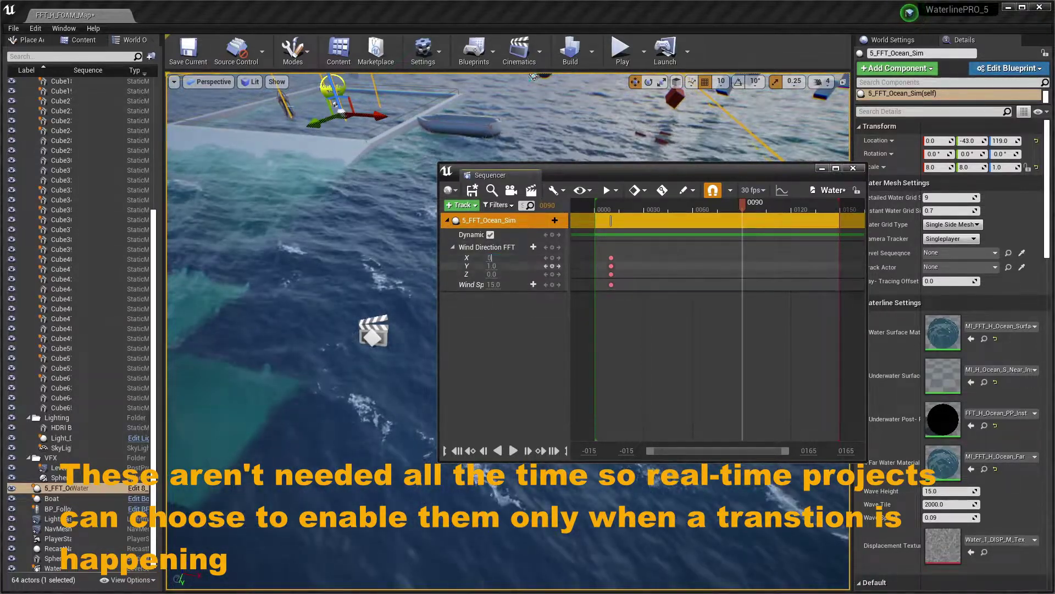
{"action": "key", "text": "Tab"}
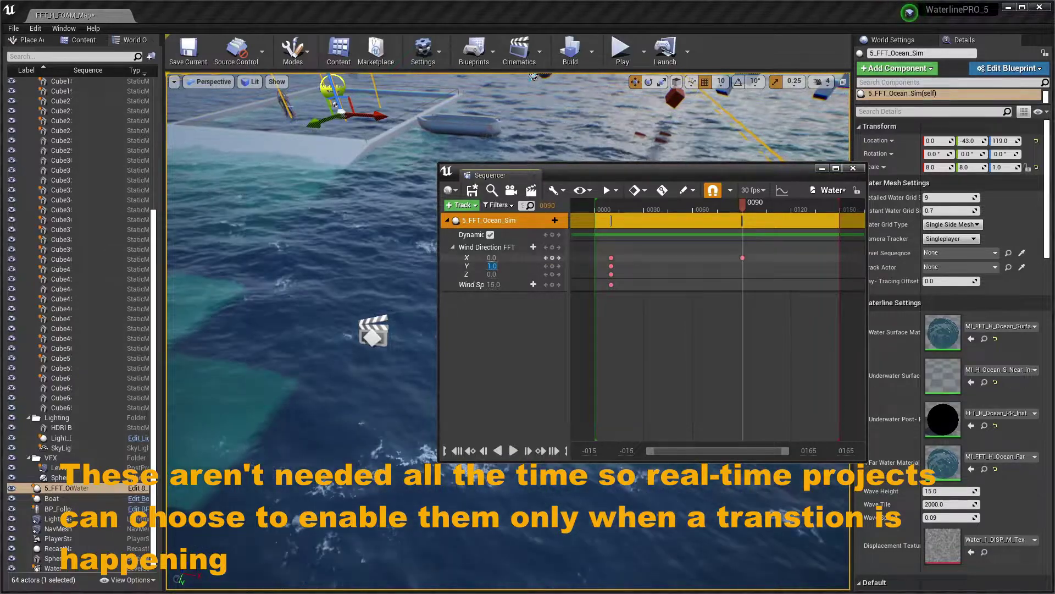
{"action": "type", "text": "-1"}
{"action": "key", "text": "Tab"}
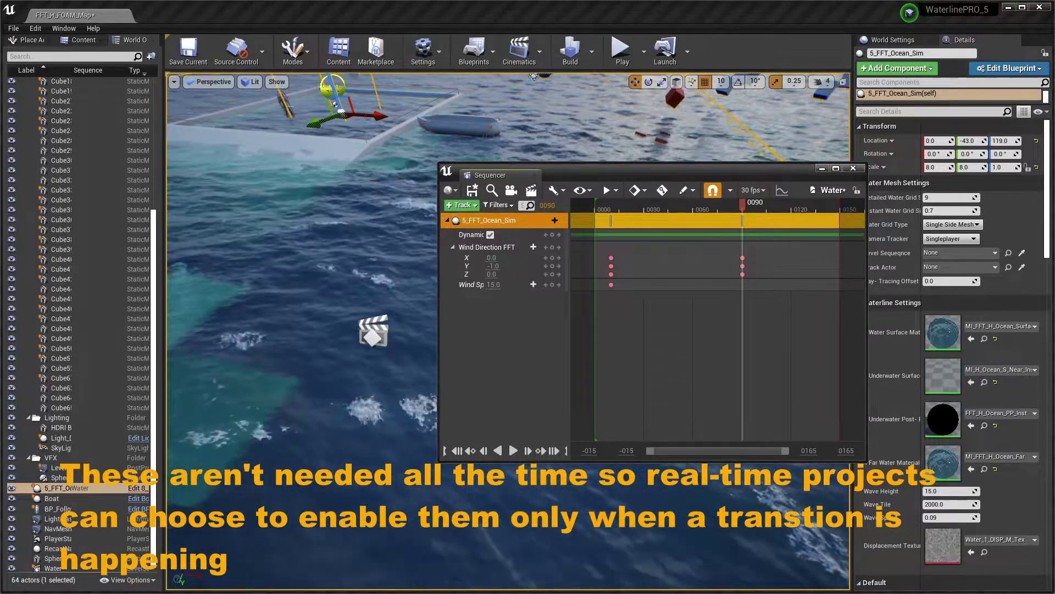
{"action": "key", "text": "Return"}
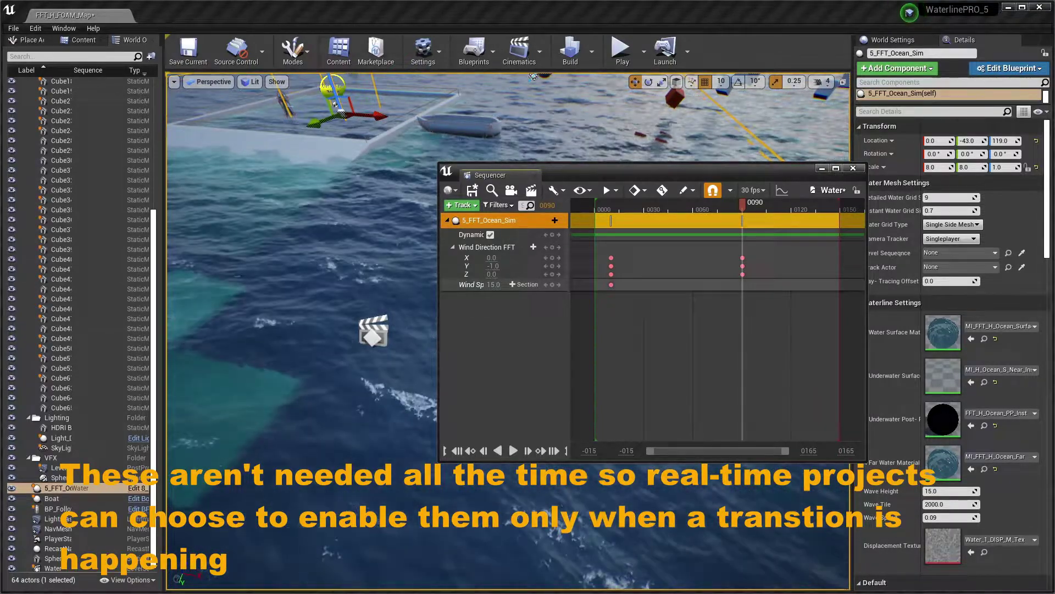
{"action": "type", "text": "5"}
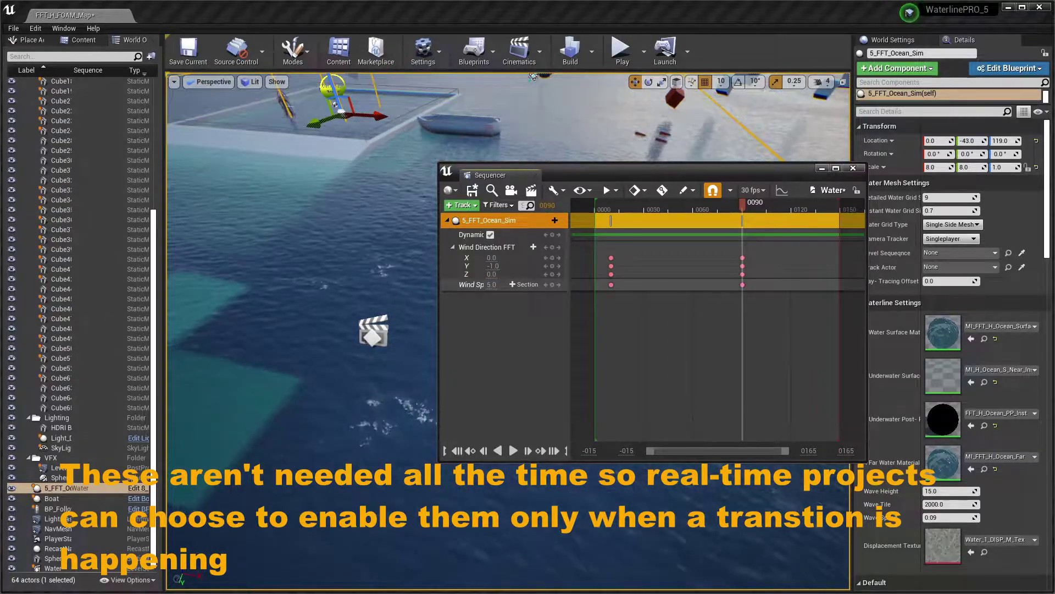
{"action": "left_click", "coordinate": [335, 103]}
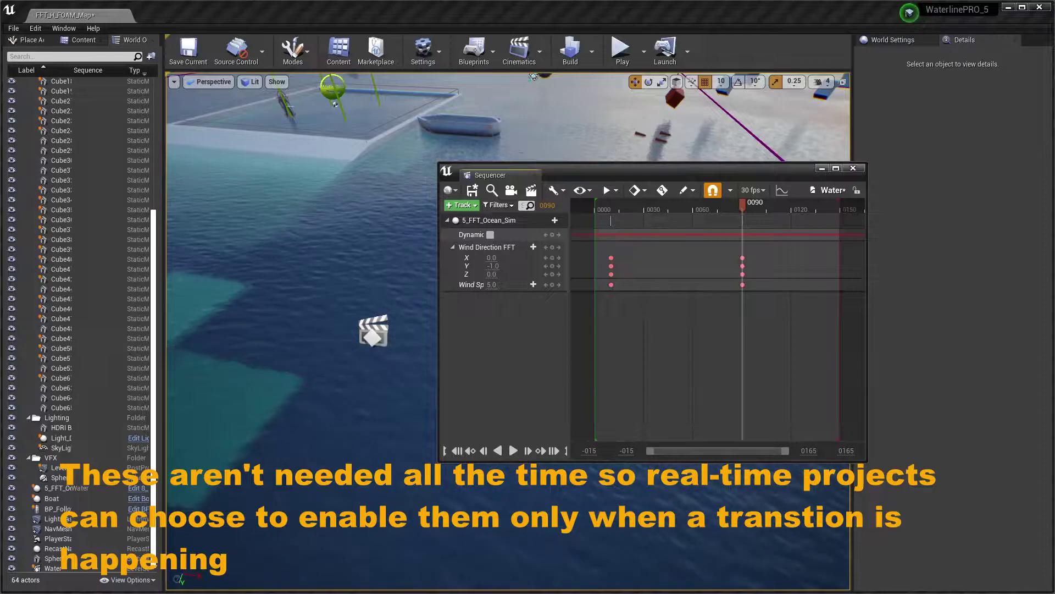
{"action": "key", "text": "j"}
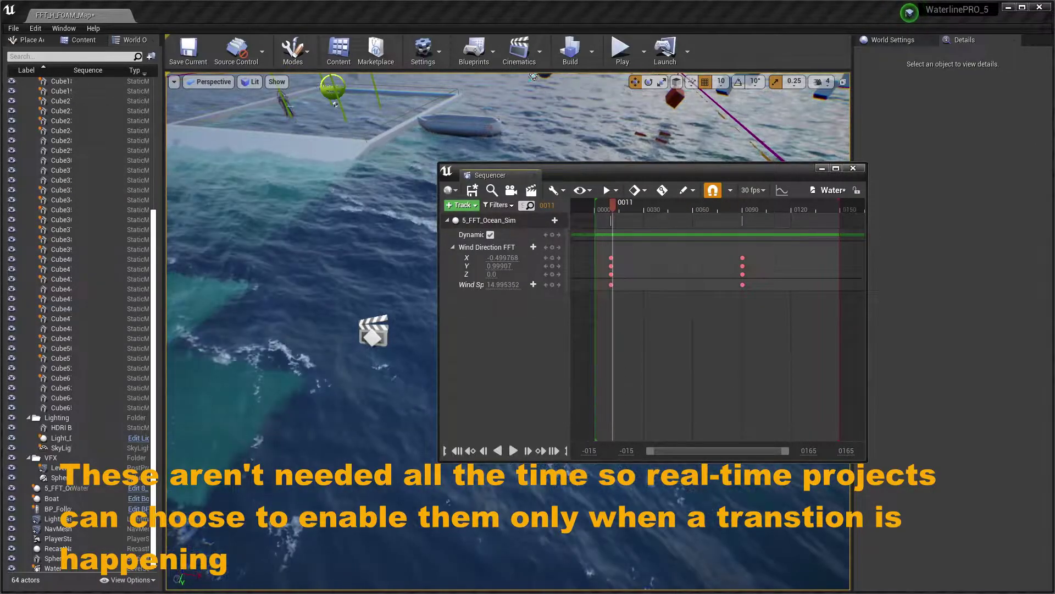
- Key the Dynamic setting on at frame 10 and off at frame 0090
{"action": "left_click", "coordinate": [471, 234]}
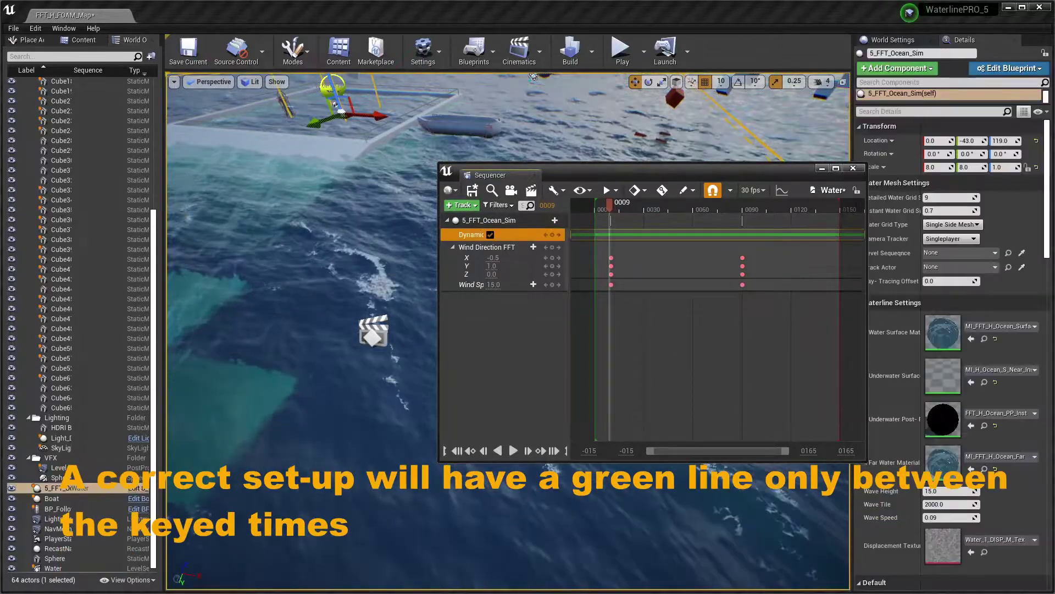
{"action": "left_click", "coordinate": [552, 234]}
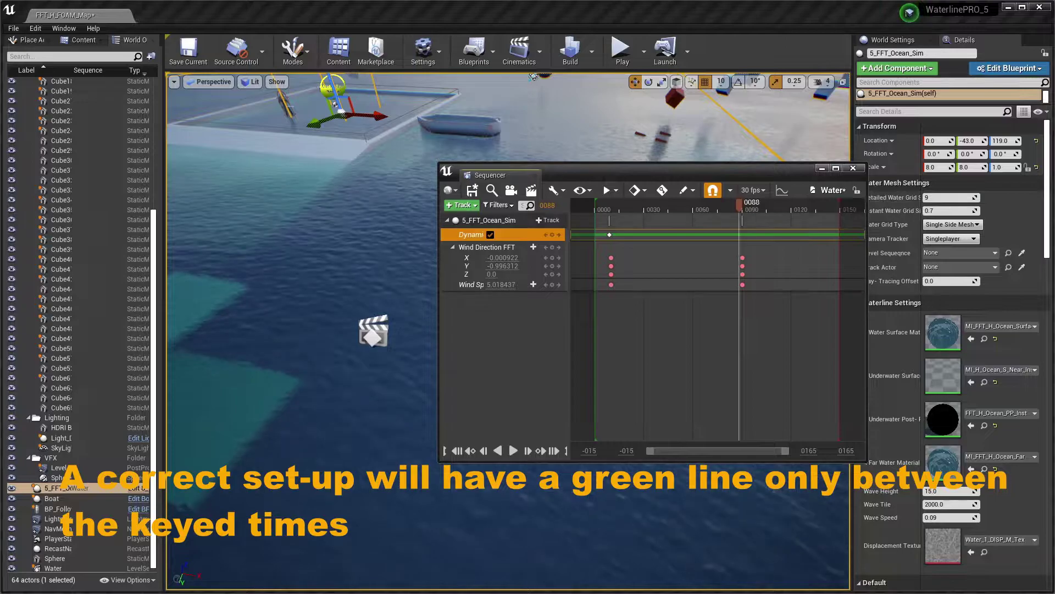
{"action": "left_click_drag", "start_coordinate": [610, 234], "coordinate": [611, 236]}
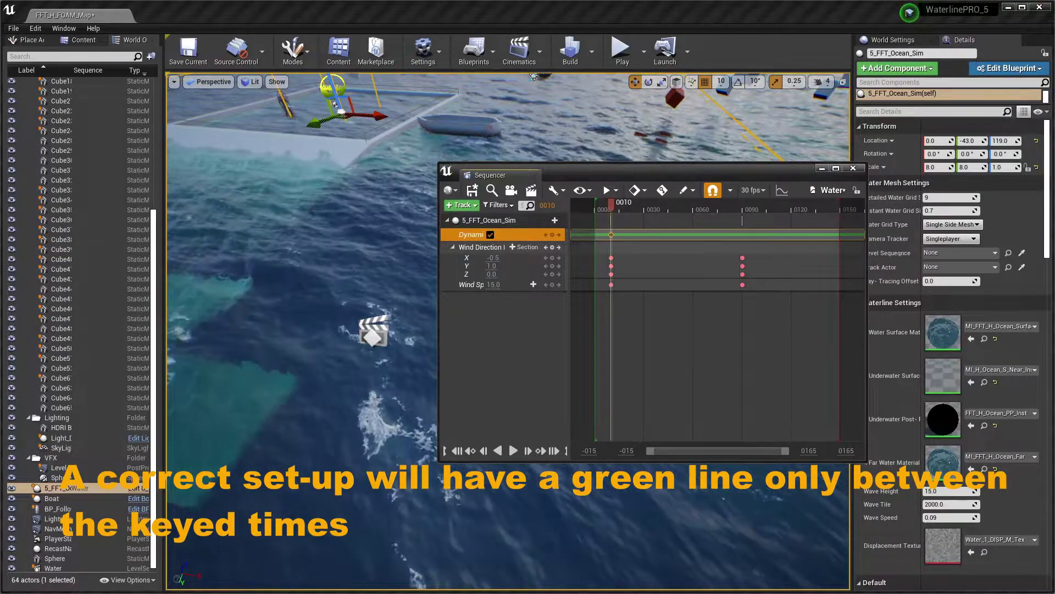
{"action": "left_click_drag", "start_coordinate": [611, 204], "coordinate": [740, 205]}
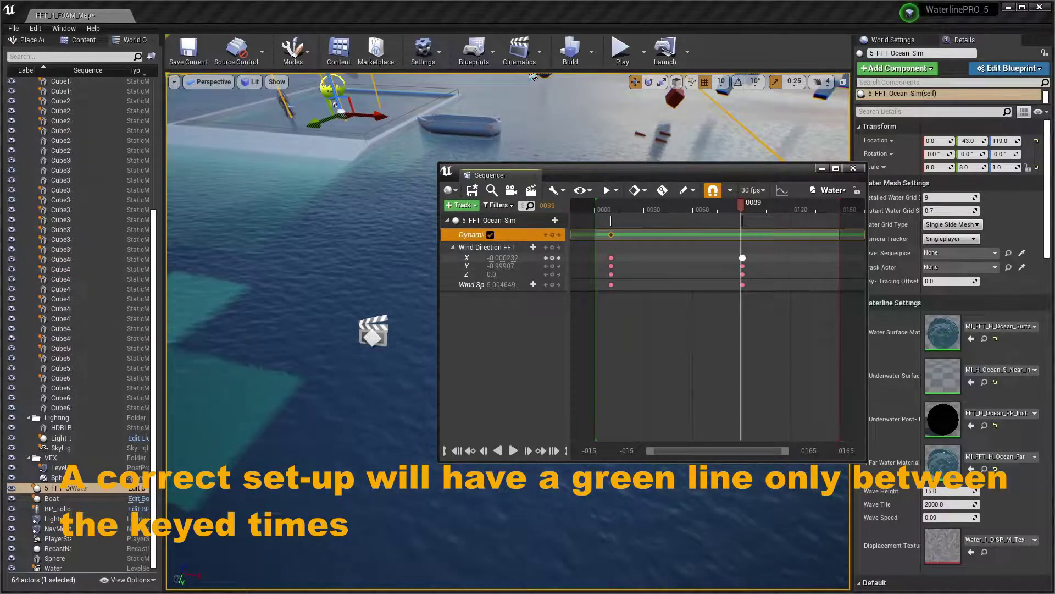
{"action": "left_click", "coordinate": [742, 258]}
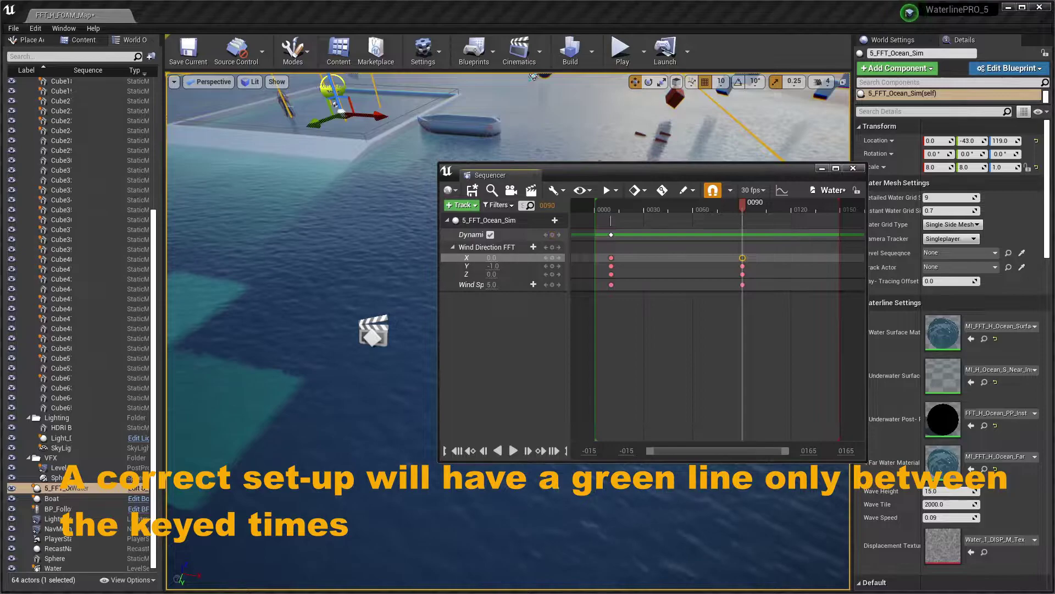
{"action": "left_click", "coordinate": [553, 235]}
{"action": "left_click", "coordinate": [490, 234]}
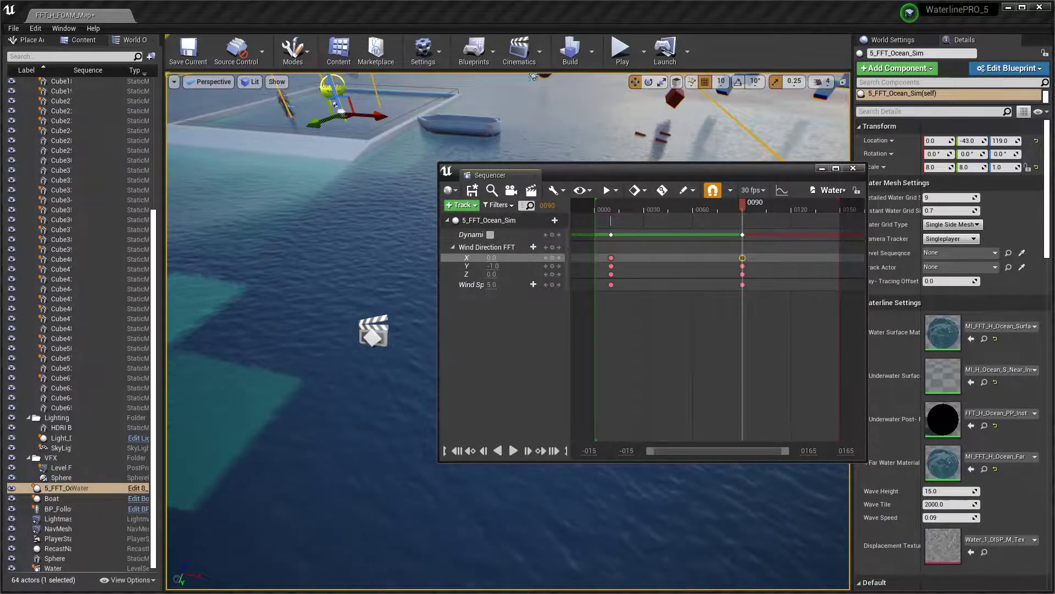
- Key Dynamic at frame 0000 and play the sequence to preview the calm-down
{"action": "key", "text": "Up"}
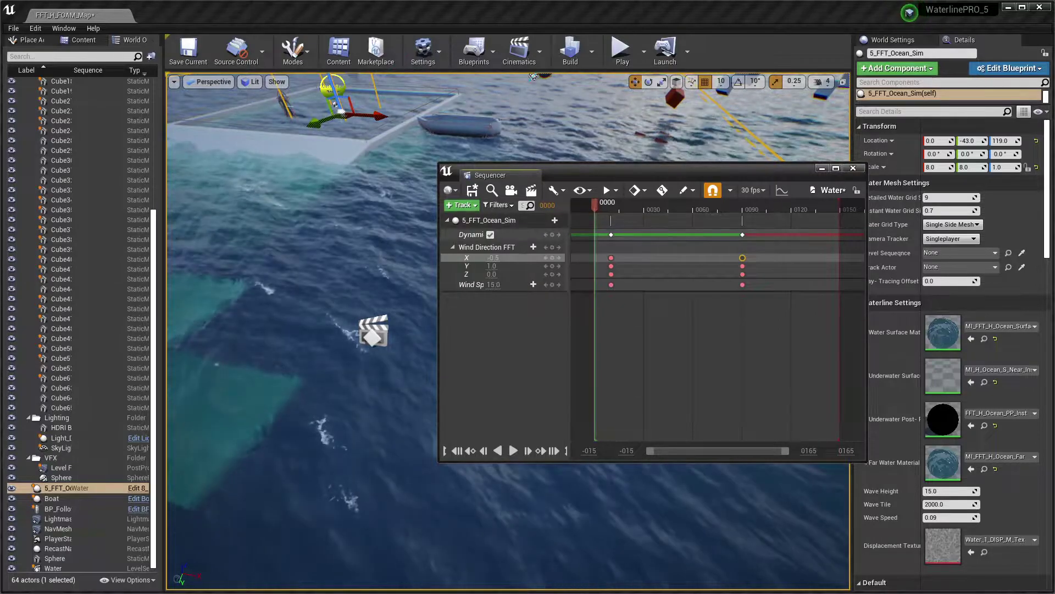
{"action": "left_click", "coordinate": [491, 234]}
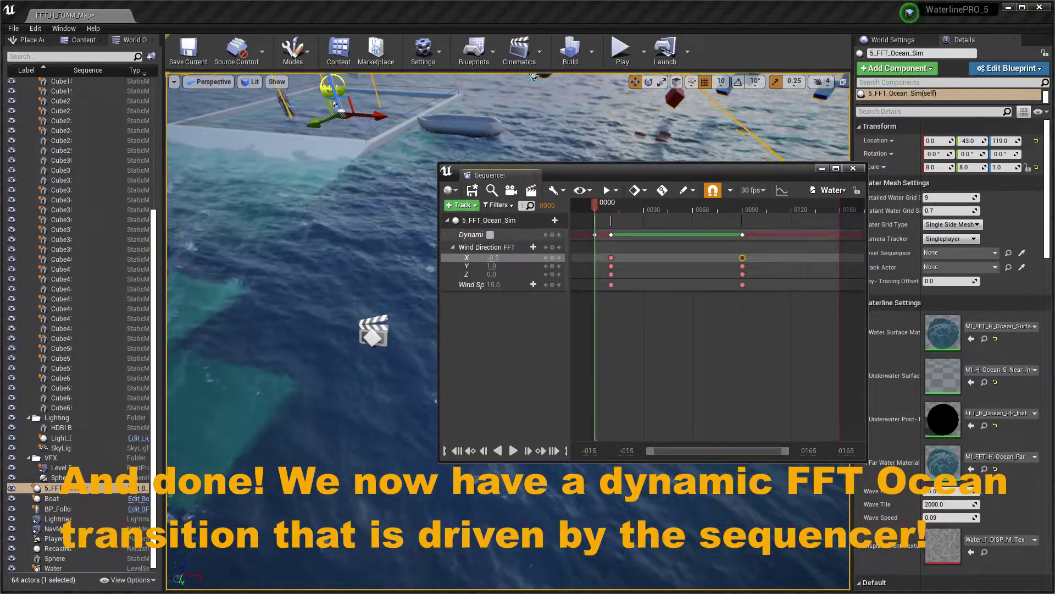
{"action": "key", "text": "space"}
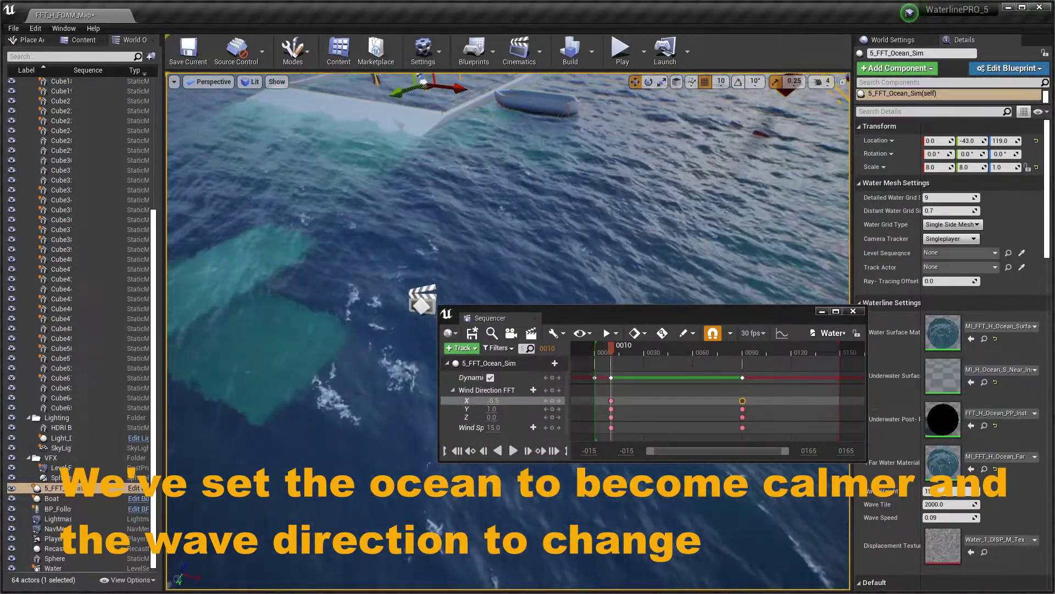
- Preview the calm-down transition in immersive full screen, playing it forwards and in reverse repeatedly
{"action": "key", "text": "F11"}
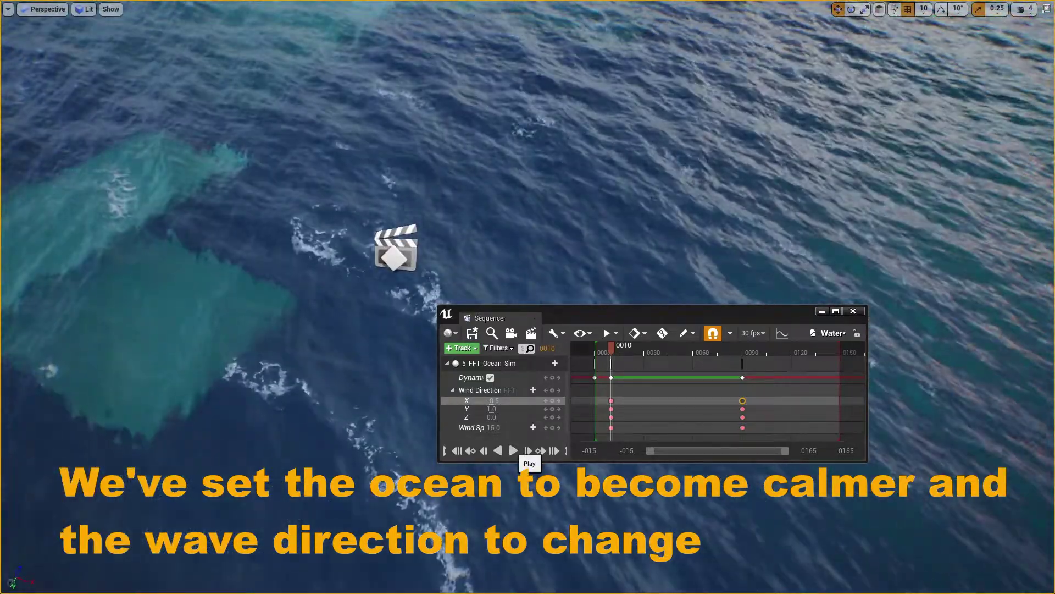
{"action": "left_click", "coordinate": [512, 450]}
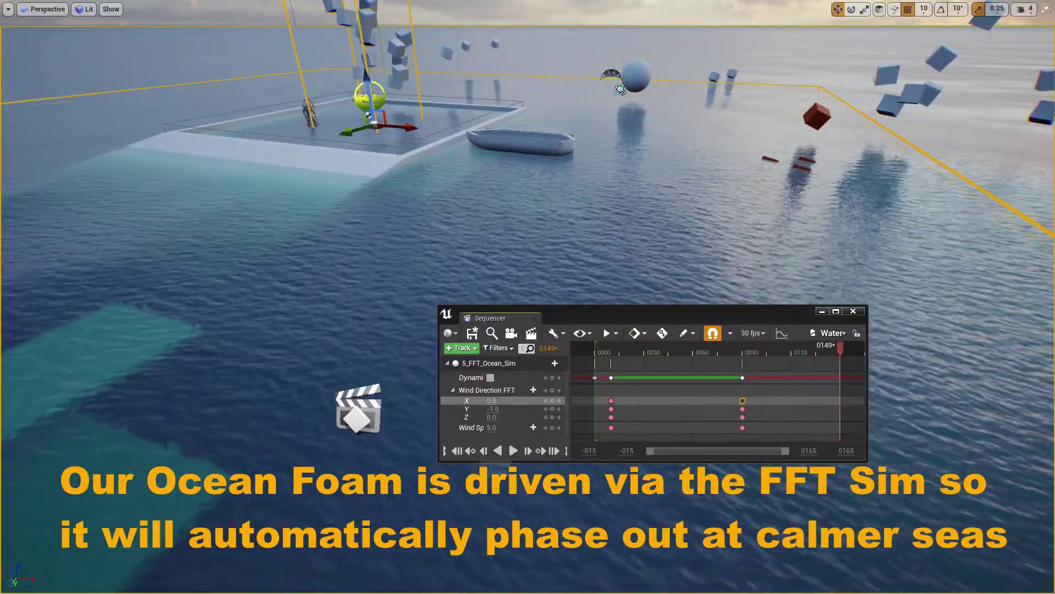
{"action": "left_click", "coordinate": [498, 450]}
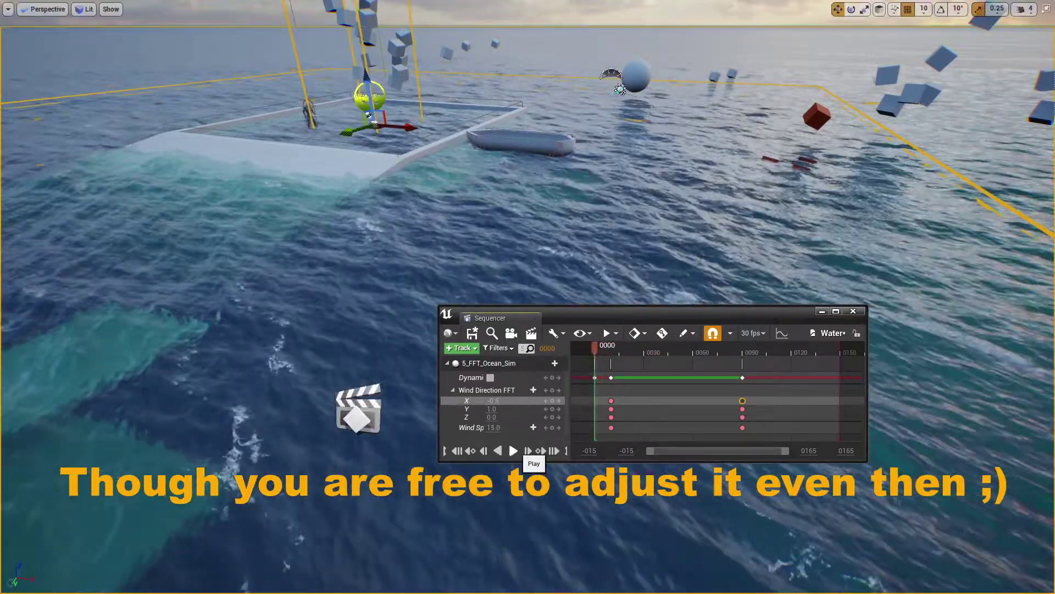
{"action": "left_click", "coordinate": [513, 450]}
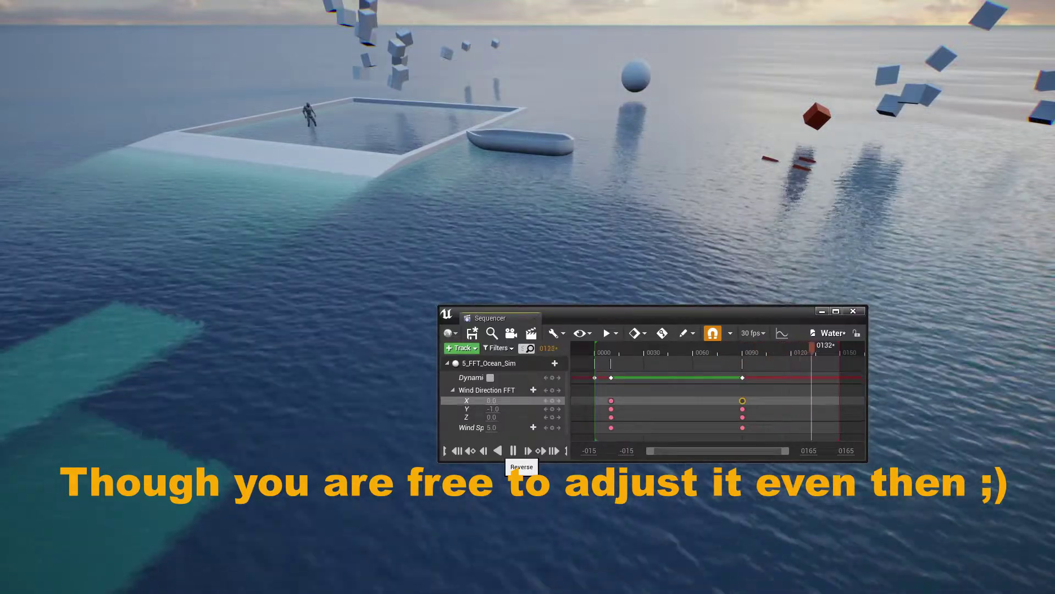
{"action": "left_click", "coordinate": [498, 450]}
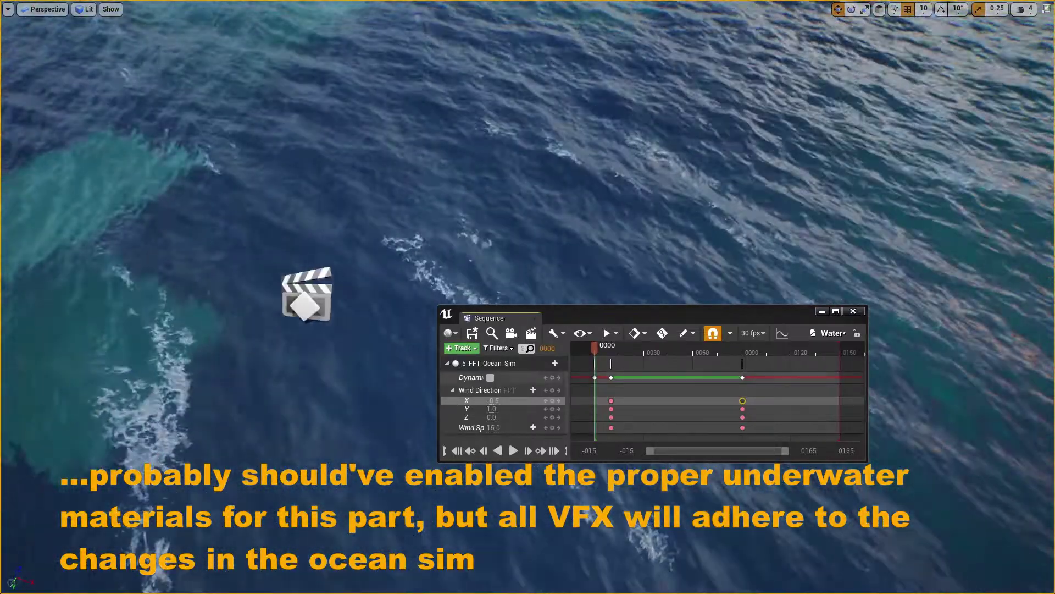
{"action": "key", "text": "space"}
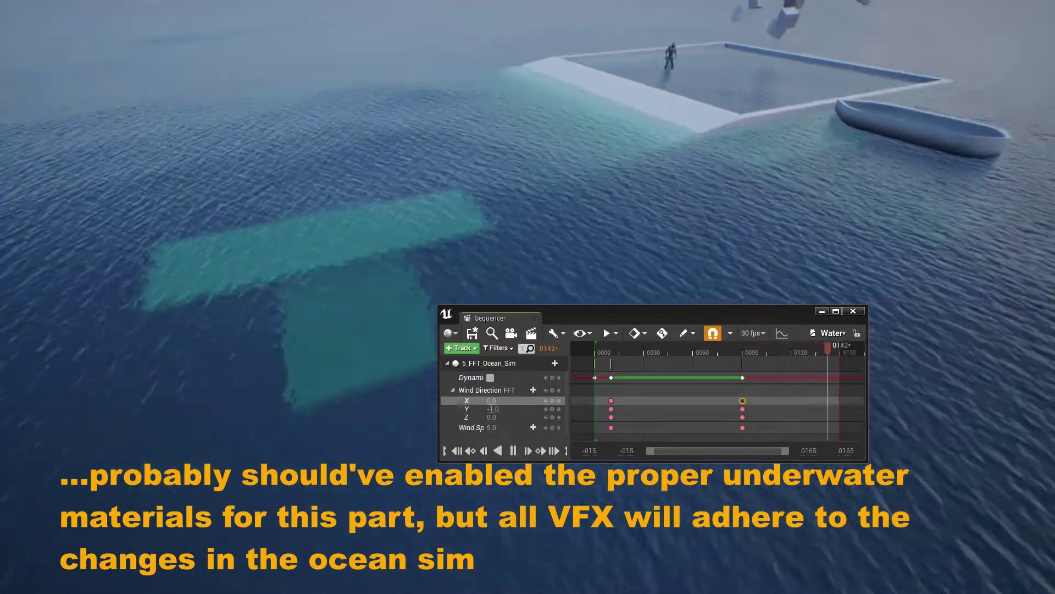
{"action": "left_click", "coordinate": [498, 450]}
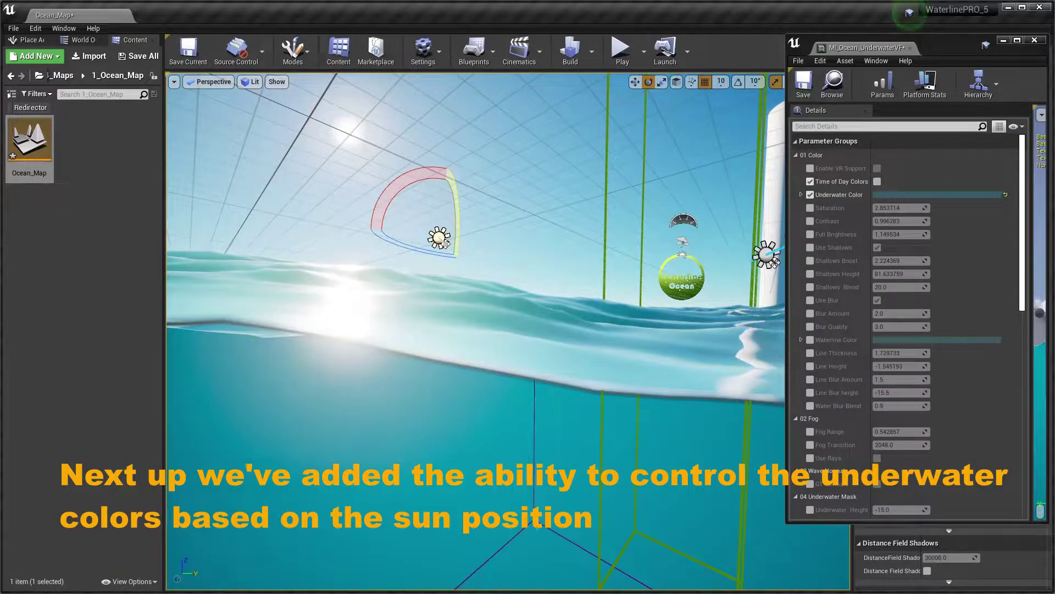
- Enable Time of Day Colors and rotate the sun down toward sunset
{"action": "left_click_drag", "start_coordinate": [445, 244], "coordinate": [444, 243]}
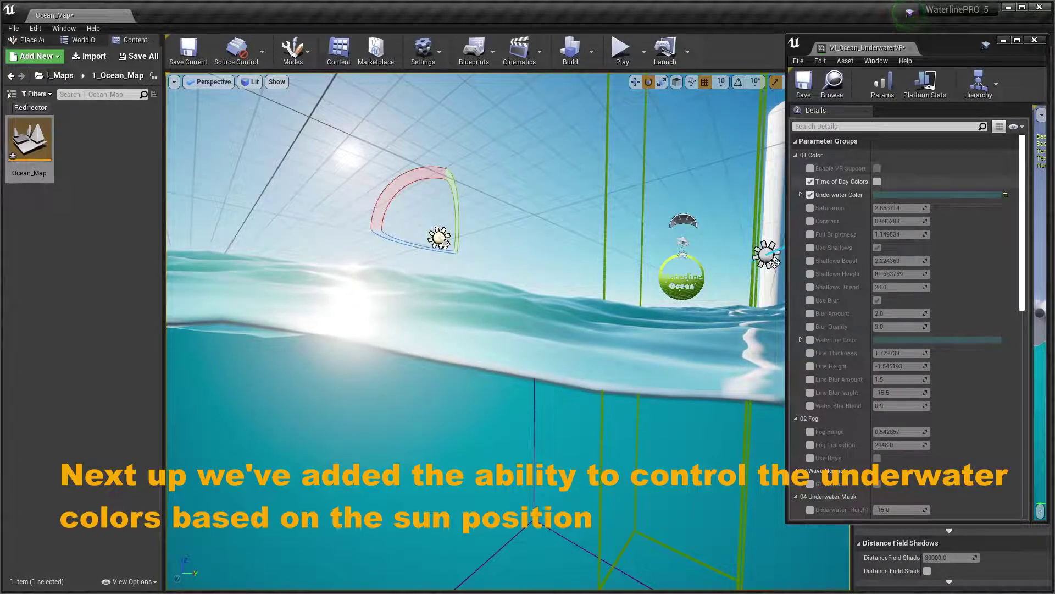
{"action": "left_click", "coordinate": [878, 181]}
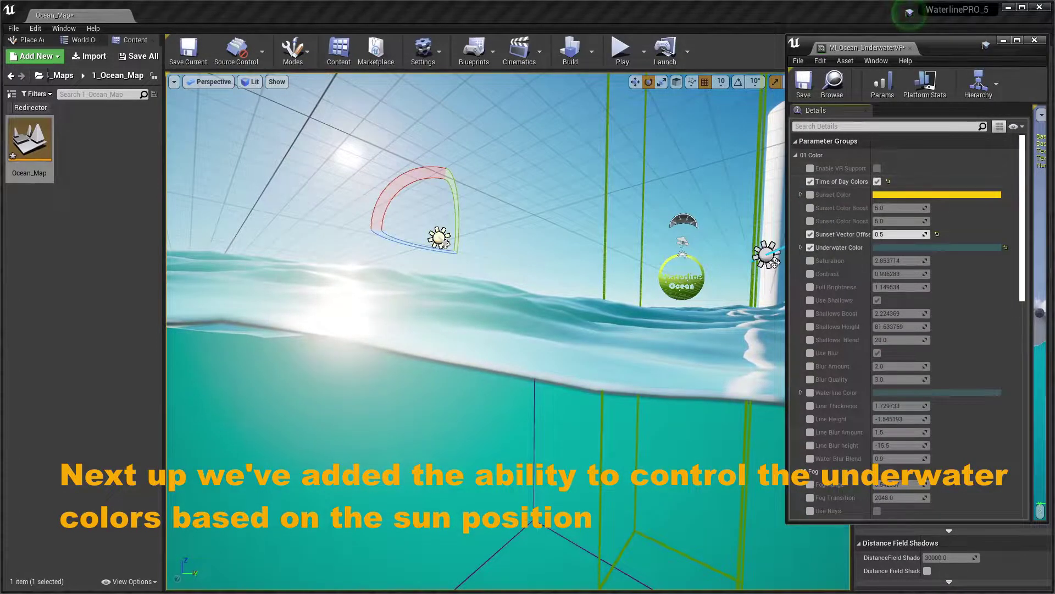
{"action": "left_click_drag", "start_coordinate": [446, 244], "coordinate": [447, 243]}
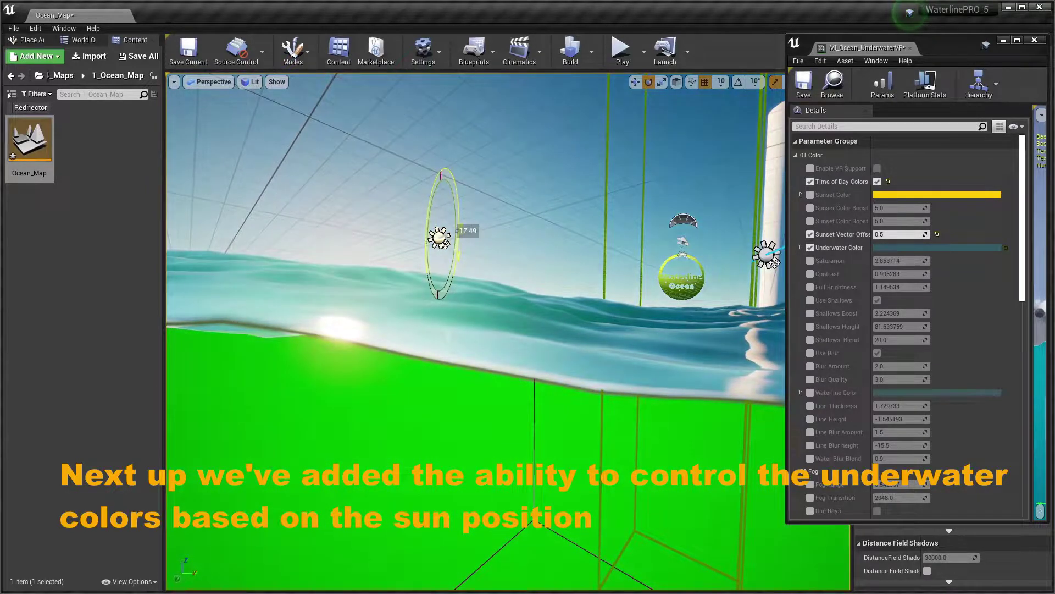
- Test Sunset Vector Offset against the sun angle, settling it at 0.5
{"action": "mouse_move", "coordinate": [899, 234]}
{"action": "left_mouse_down"}
{"action": "mouse_move", "coordinate": [912, 235]}
{"action": "mouse_move", "coordinate": [895, 234]}
{"action": "left_mouse_up"}
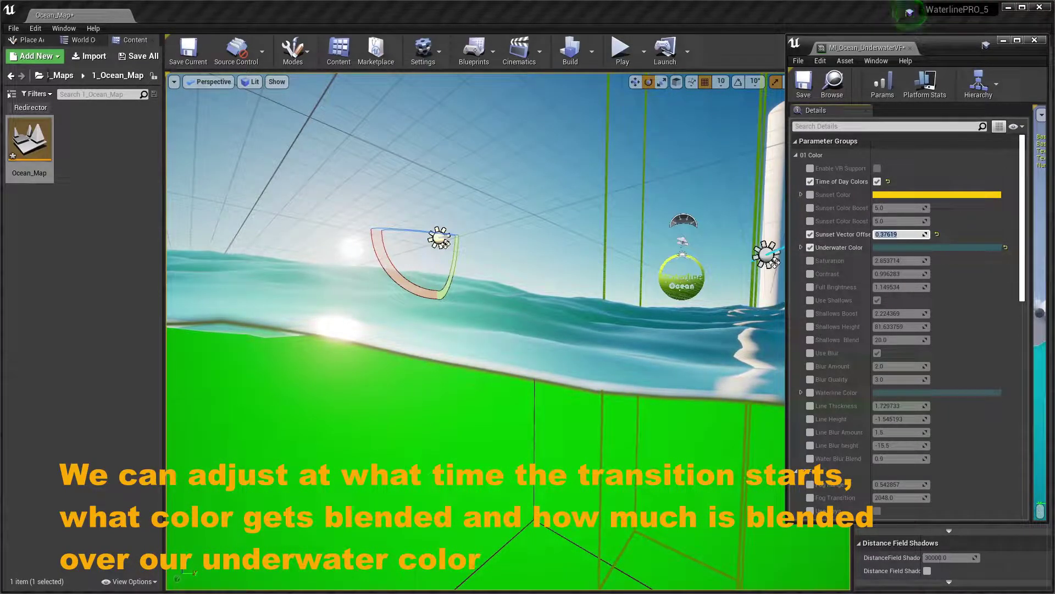
{"action": "type", "text": "0"}
{"action": "left_click_drag", "start_coordinate": [446, 243], "coordinate": [444, 244]}
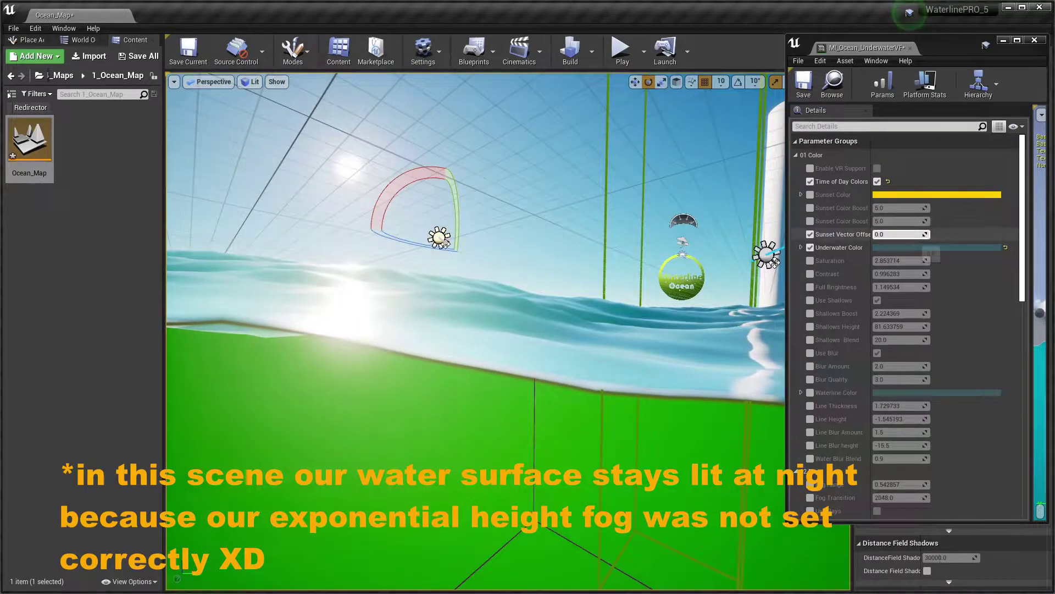
{"action": "type", "text": ".5"}
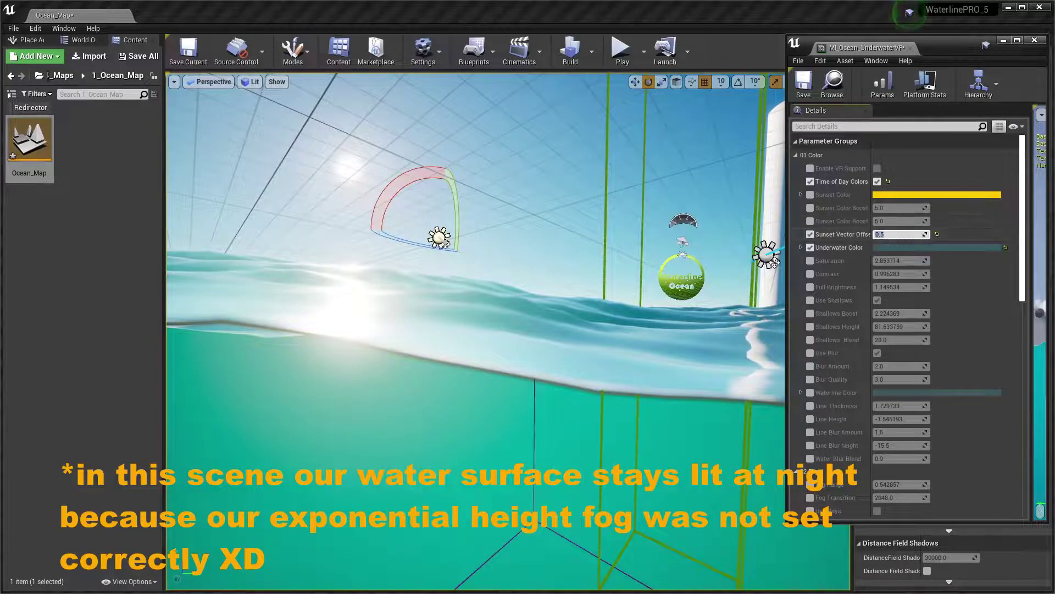
{"action": "left_click_drag", "start_coordinate": [444, 243], "coordinate": [445, 242]}
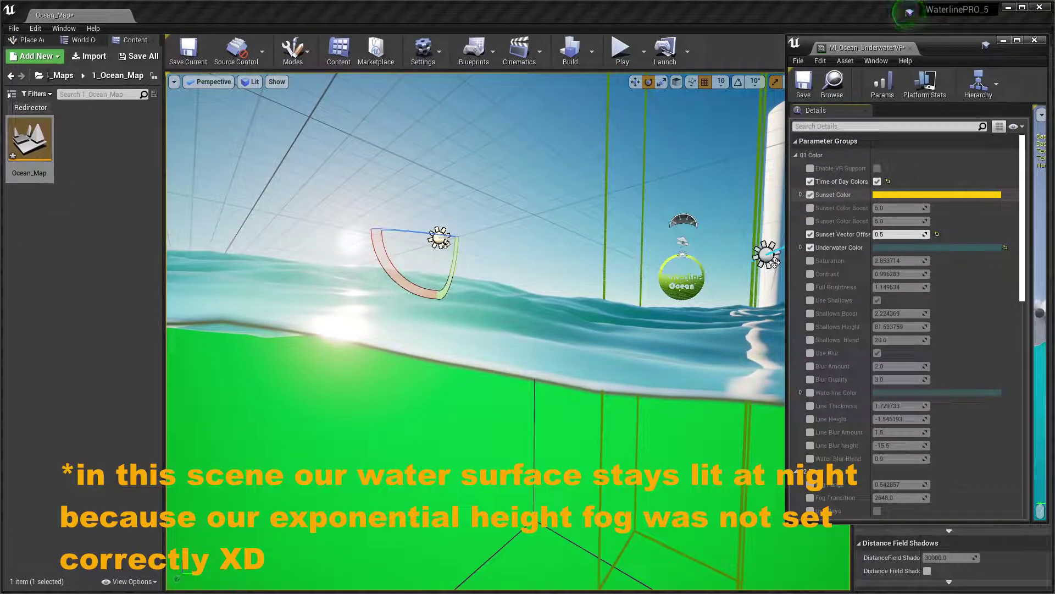
{"action": "left_click", "coordinate": [937, 194]}
- Try a pink Sunset Color tint, then rotate the sun to relight the sky and water
{"action": "left_click", "coordinate": [750, 295]}
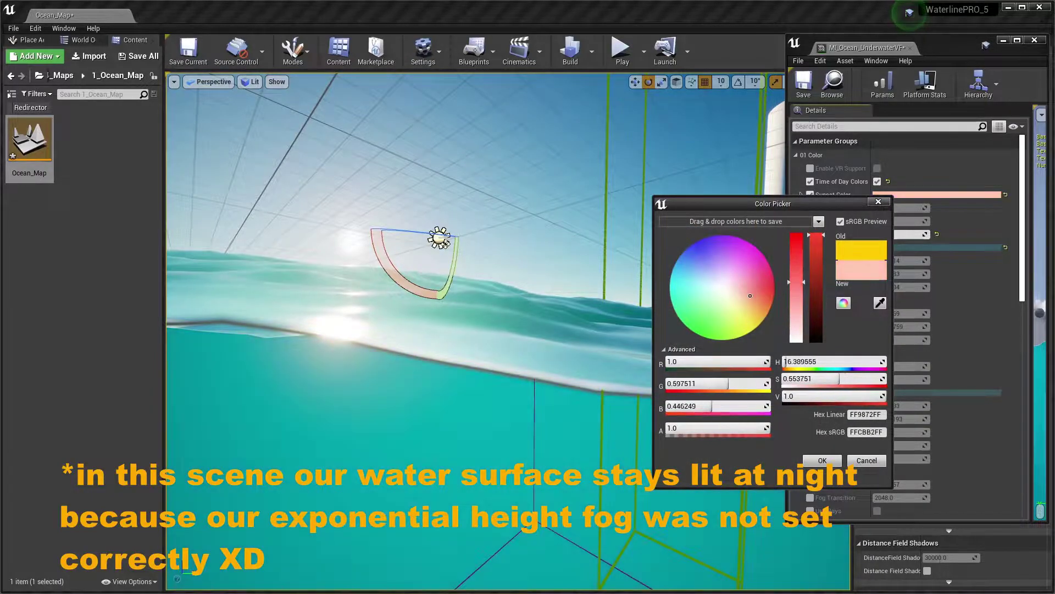
{"action": "left_click_drag", "start_coordinate": [750, 295], "coordinate": [755, 274]}
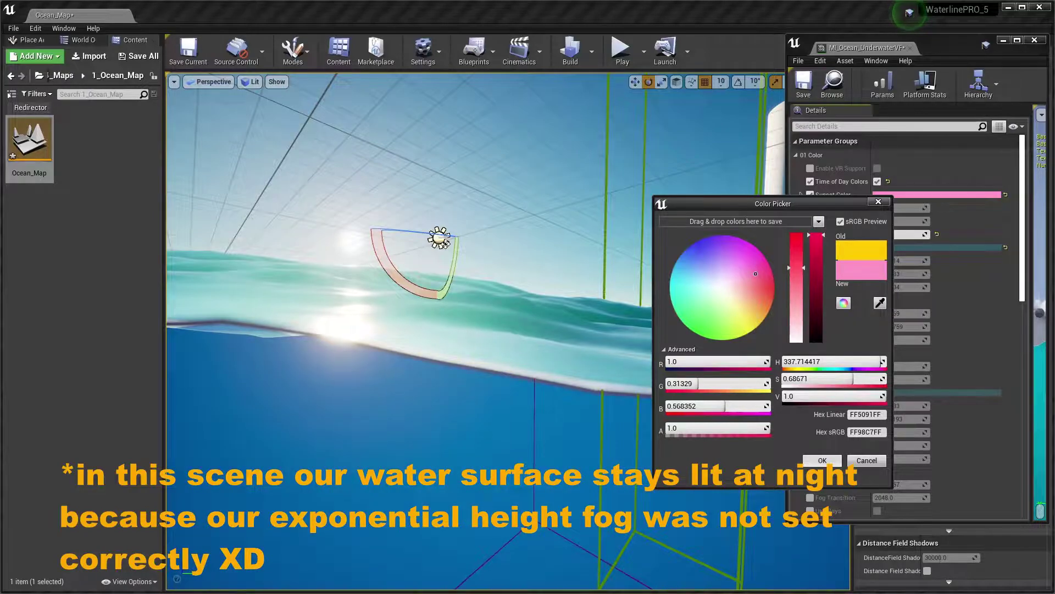
{"action": "left_click", "coordinate": [822, 460]}
{"action": "mouse_move", "coordinate": [455, 264]}
{"action": "left_mouse_down"}
{"action": "mouse_move", "coordinate": [455, 231]}
{"action": "mouse_move", "coordinate": [447, 241]}
{"action": "left_mouse_up"}
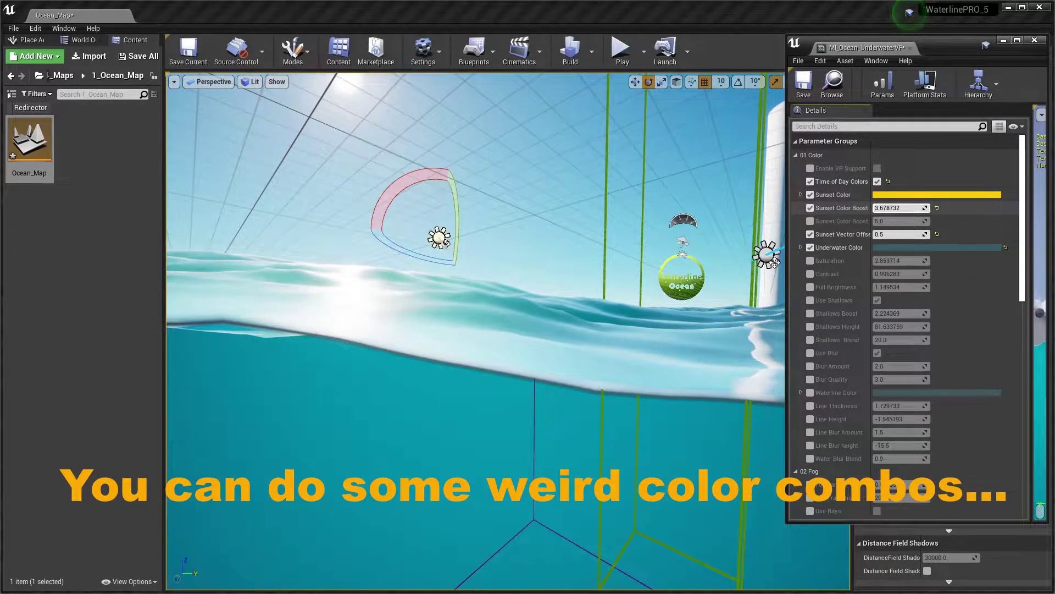
- Set Sunset Color Boost to about 3.56 and Boost Clamp to about 1.79, checking the tint against the sun
{"action": "left_click_drag", "start_coordinate": [901, 208], "coordinate": [907, 208]}
{"action": "left_click_drag", "start_coordinate": [446, 242], "coordinate": [446, 244]}
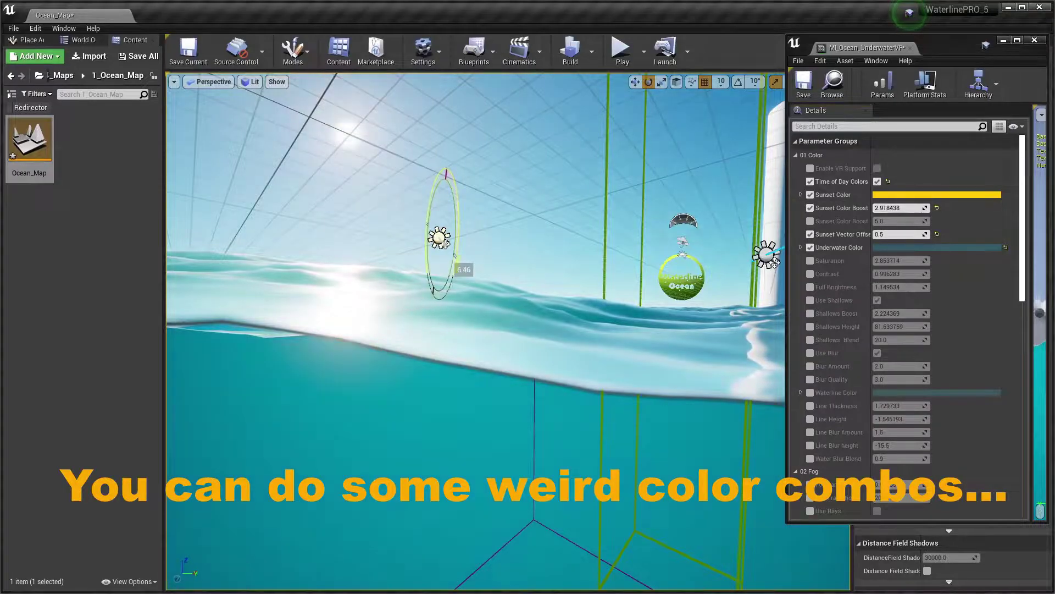
{"action": "mouse_move", "coordinate": [901, 208]}
{"action": "left_mouse_down"}
{"action": "mouse_move", "coordinate": [887, 207]}
{"action": "mouse_move", "coordinate": [915, 208]}
{"action": "left_mouse_up"}
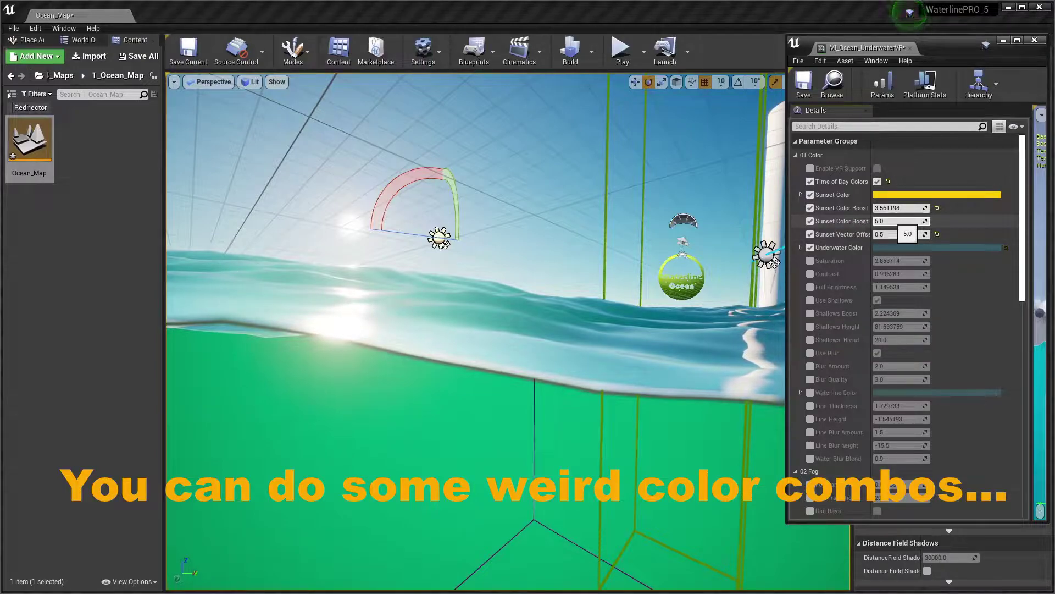
{"action": "left_click_drag", "start_coordinate": [901, 221], "coordinate": [924, 221]}
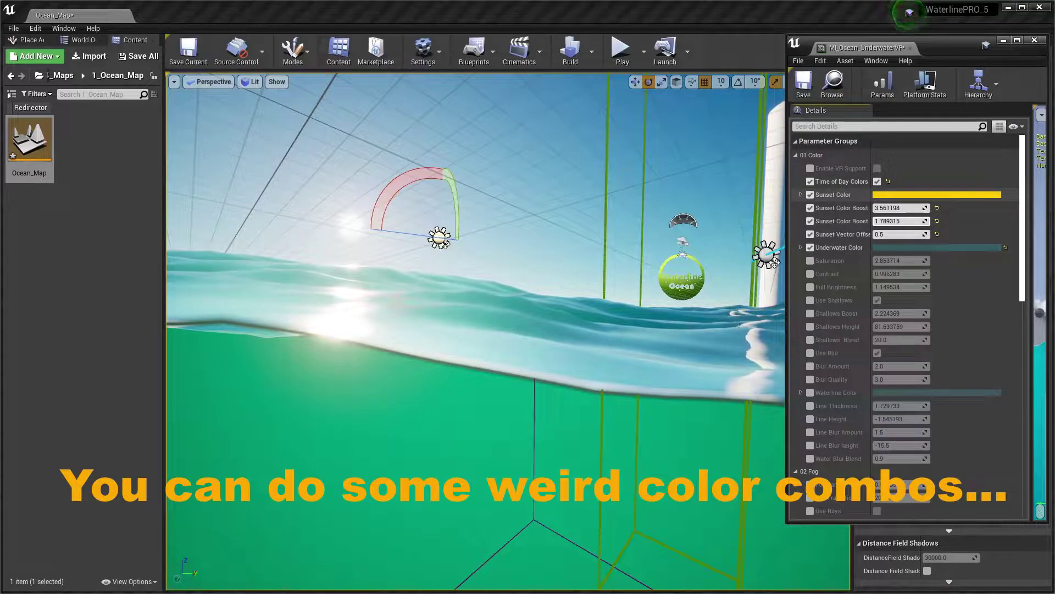
{"action": "left_click_drag", "start_coordinate": [871, 275], "coordinate": [890, 274]}
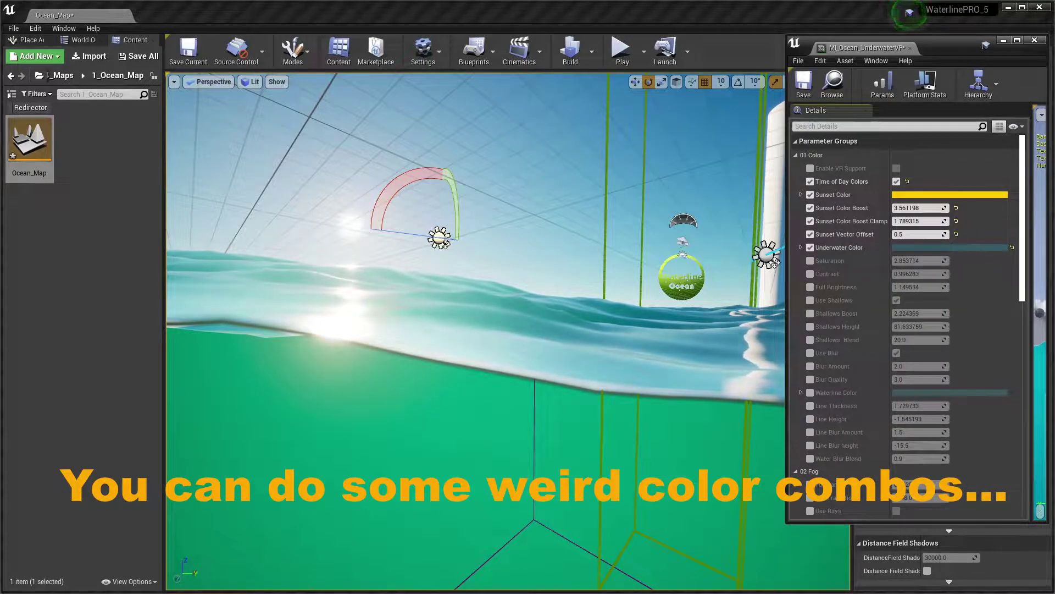
{"action": "left_click_drag", "start_coordinate": [444, 242], "coordinate": [454, 256]}
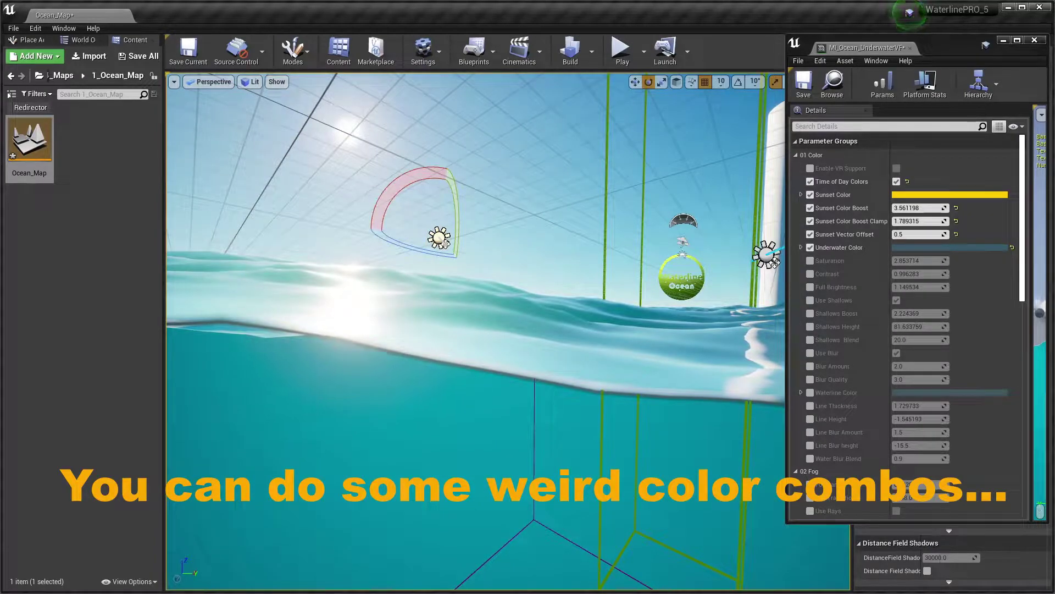